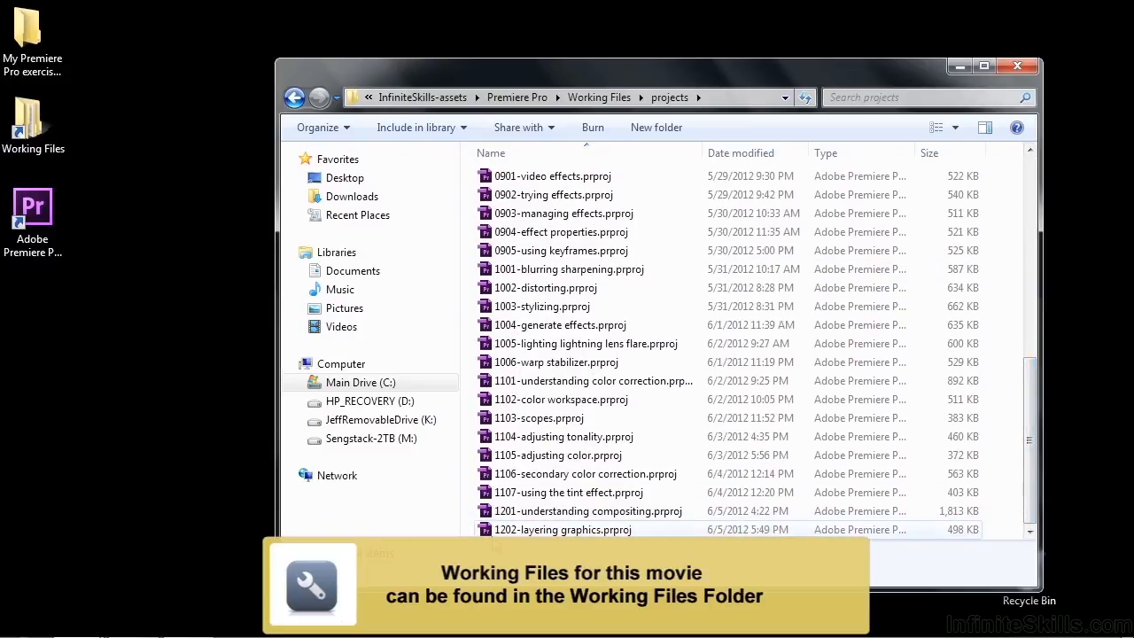
Step: Open the project 1202-layering graphics.prproj and view the file properties of the background-looping-3.mp4 clip
{"action": "double_click", "coordinate": [490, 530]}
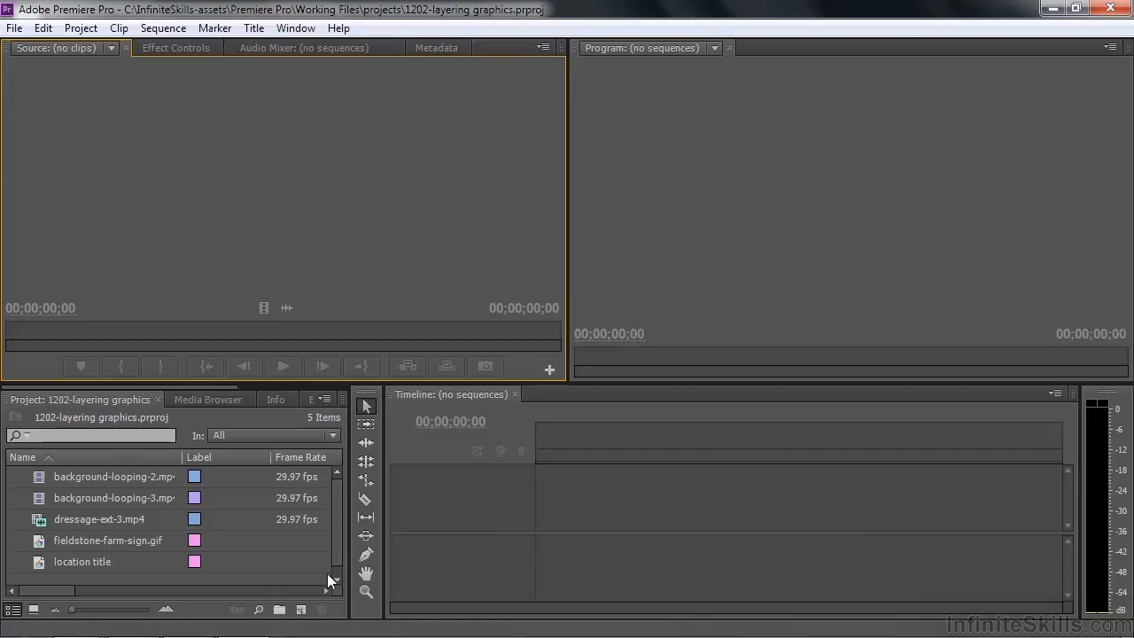
{"action": "left_click", "coordinate": [44, 497]}
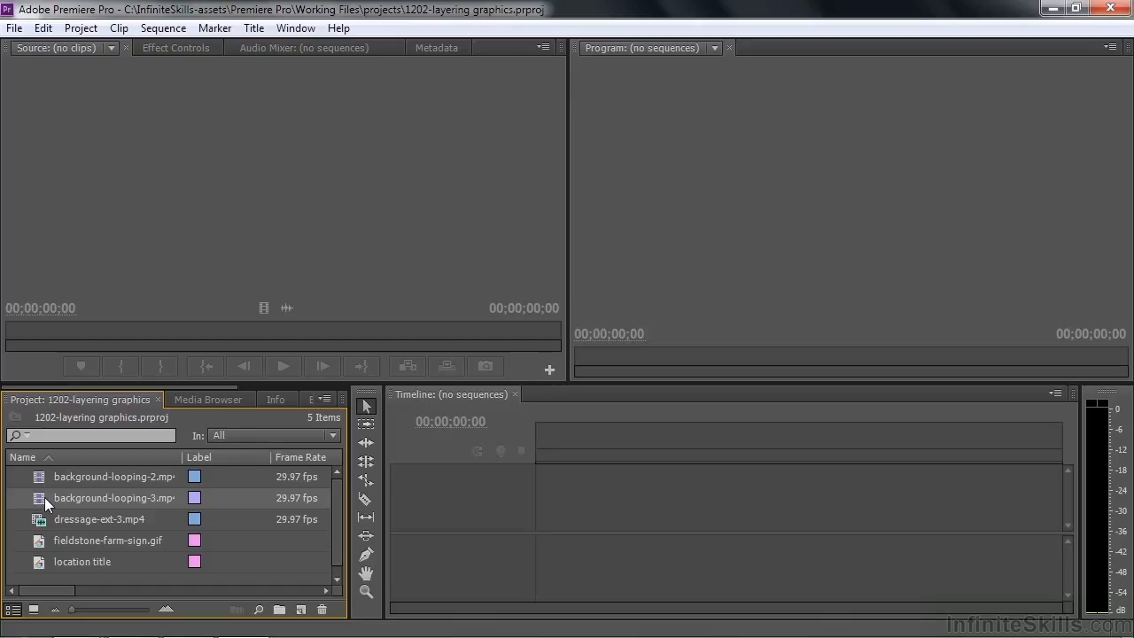
{"action": "right_click", "coordinate": [44, 497]}
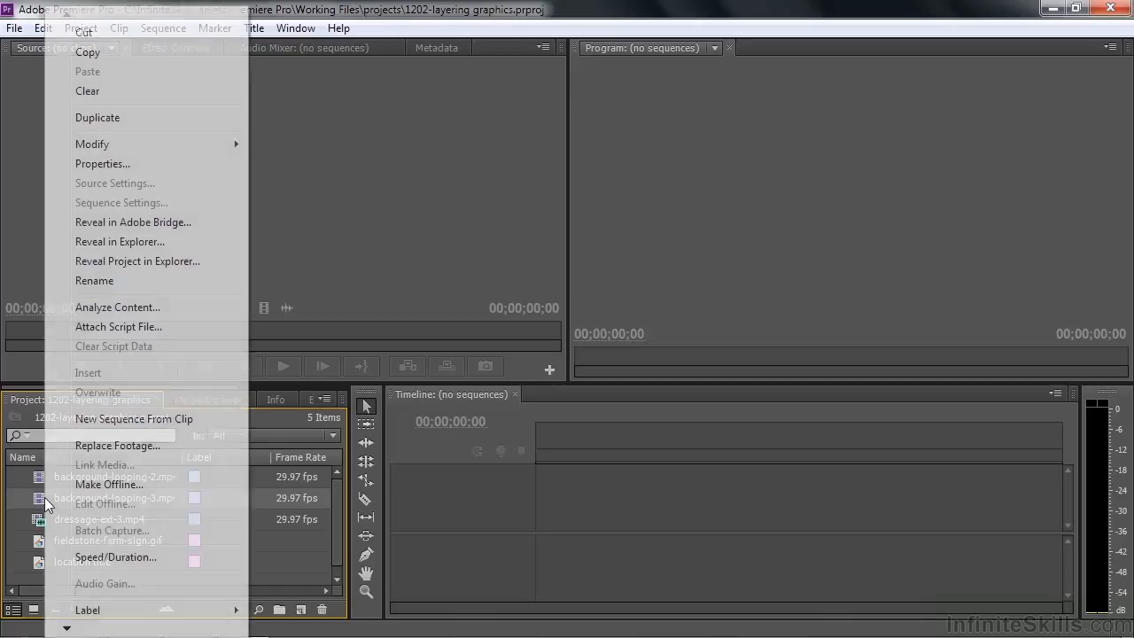
{"action": "left_click", "coordinate": [129, 164]}
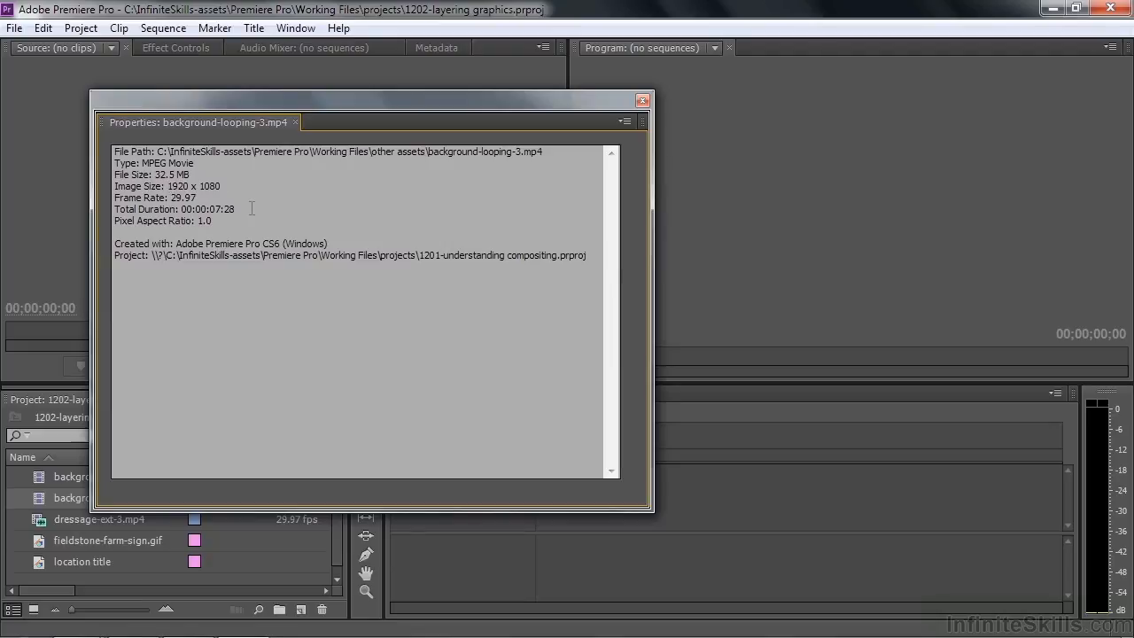
{"action": "left_click", "coordinate": [642, 101]}
Step: Create a new sequence from background-looping-3.mp4 and rename it "layering sequence"
{"action": "left_click_drag", "start_coordinate": [37, 498], "coordinate": [302, 610]}
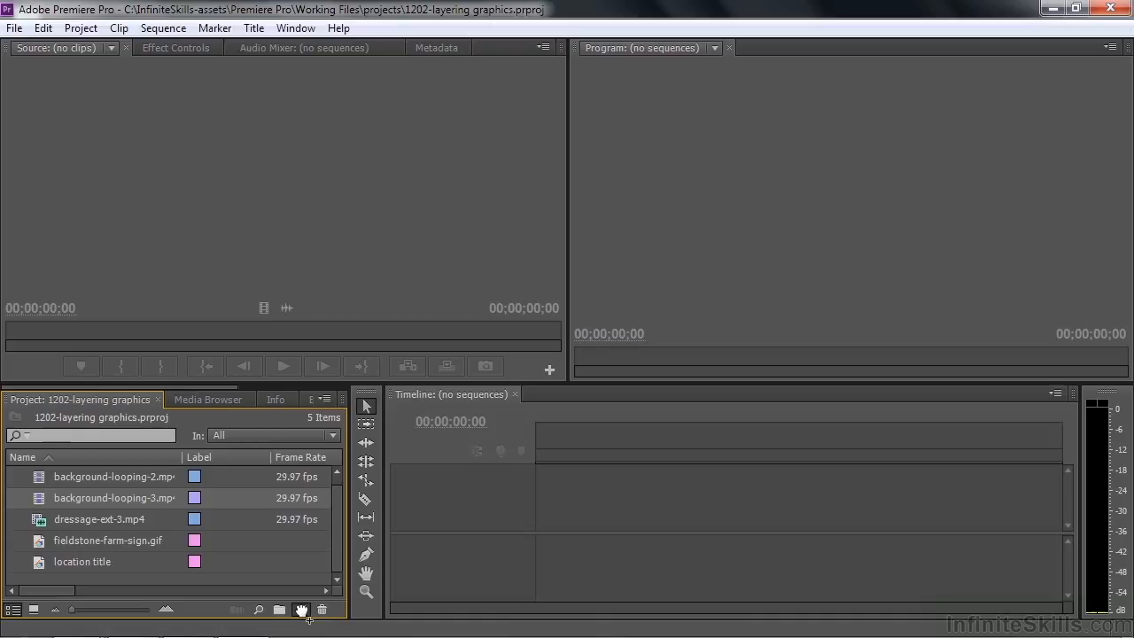
{"action": "left_click_drag", "start_coordinate": [301, 610], "coordinate": [301, 610]}
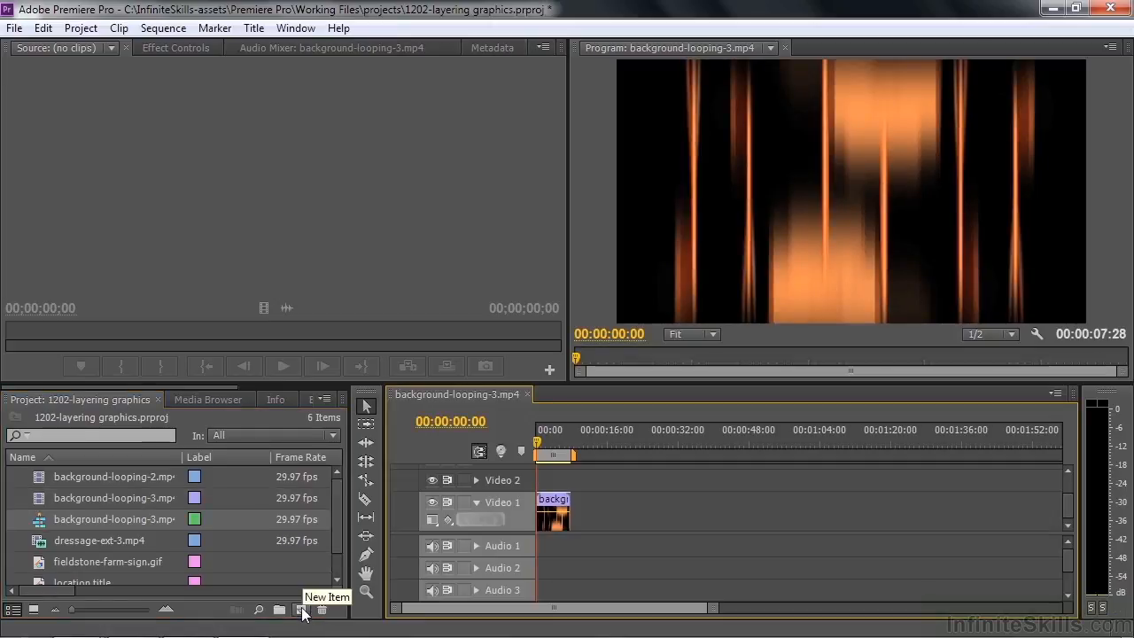
{"action": "left_click", "coordinate": [78, 520]}
{"action": "type", "text": "layering sequence"}
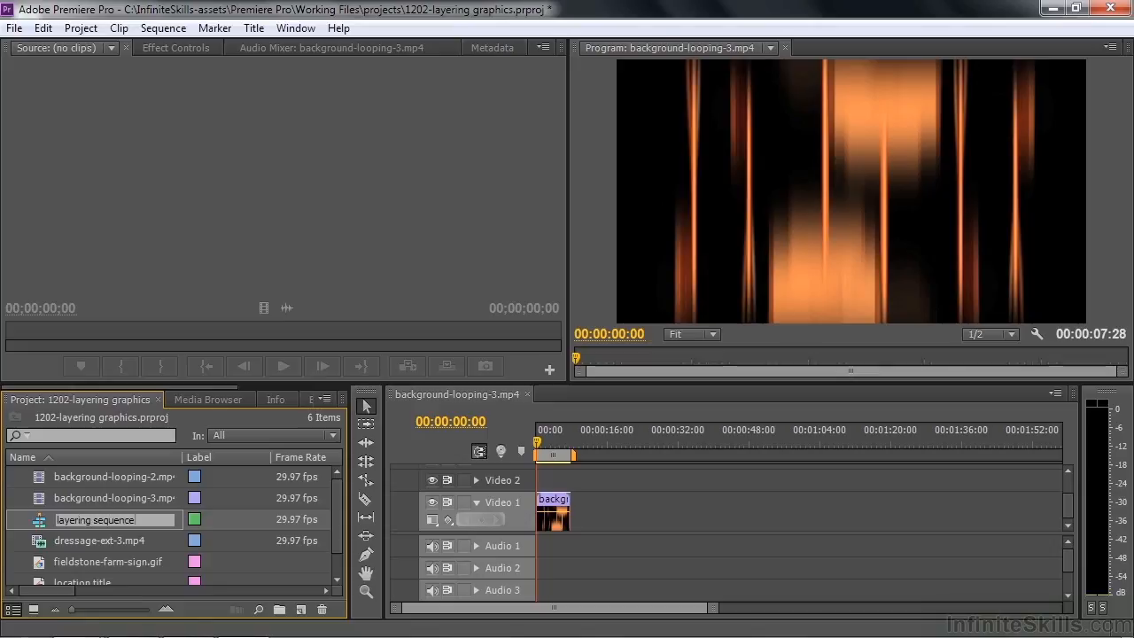
{"action": "key", "text": "Tab"}
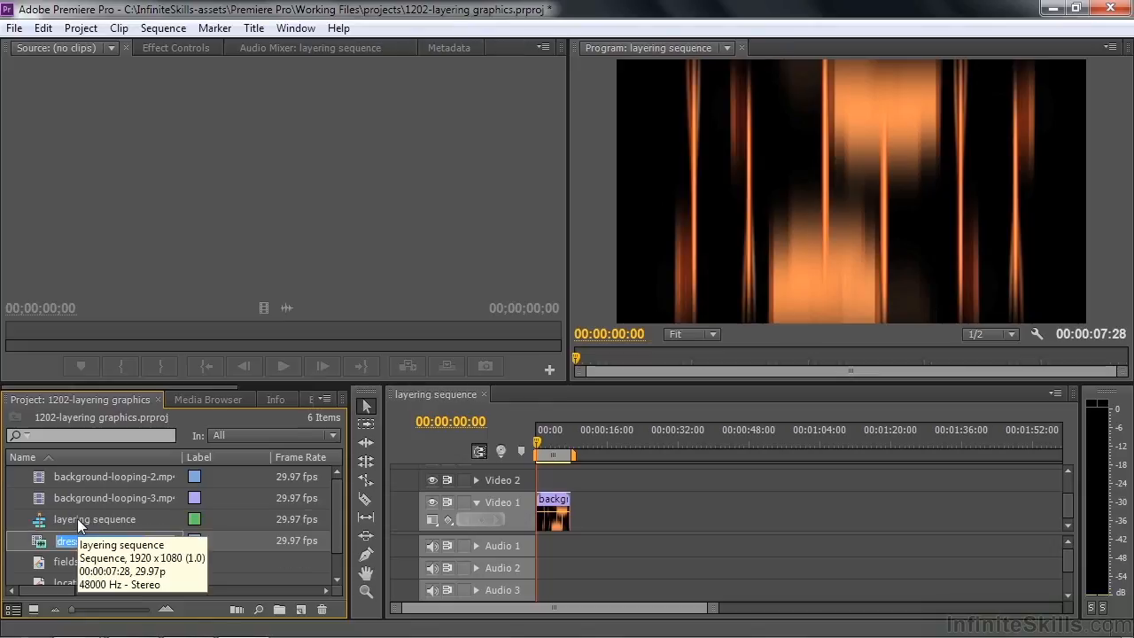
{"action": "left_click", "coordinate": [46, 518]}
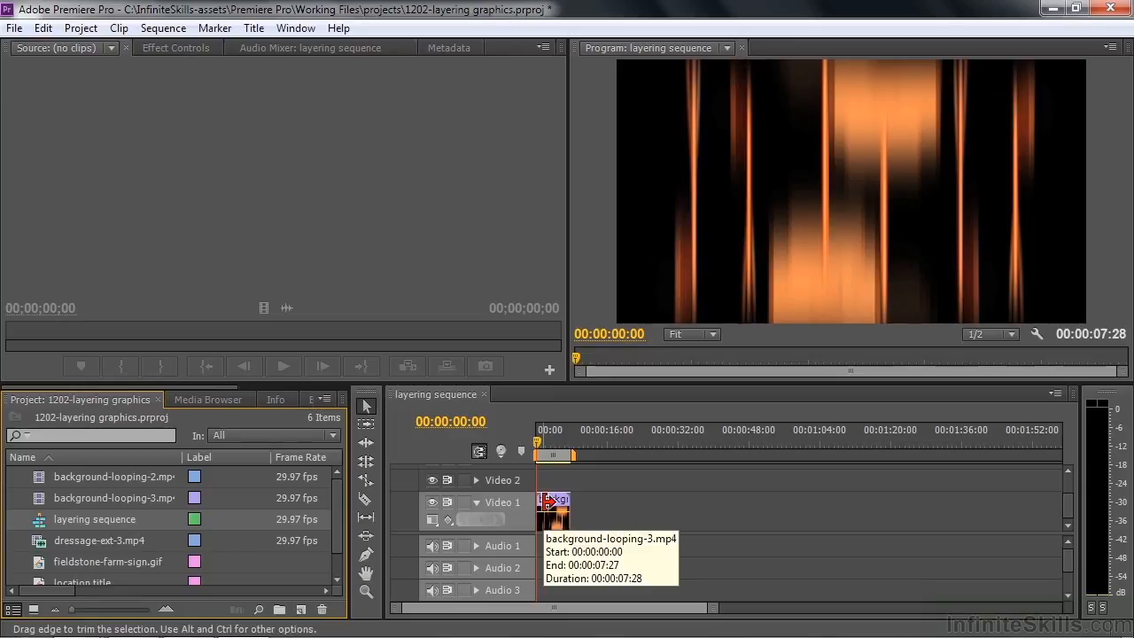
Step: Fit the whole sequence into the timeline width and enlarge the video track area to show Video 2 and Video 3
{"action": "key", "text": "backslash"}
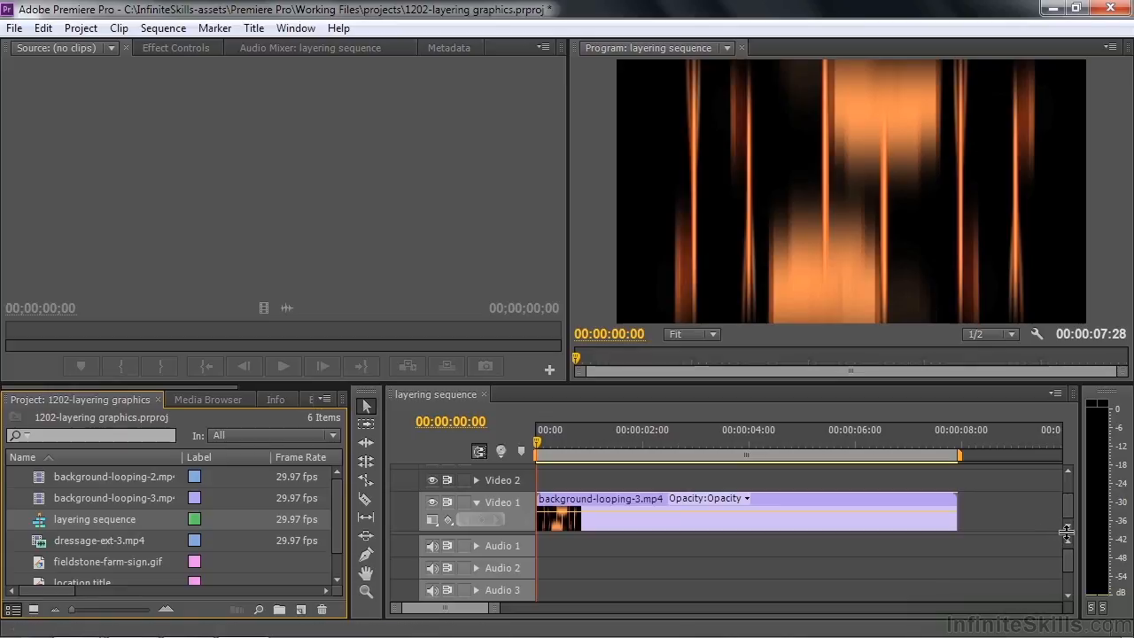
{"action": "left_click_drag", "start_coordinate": [1066, 532], "coordinate": [1066, 538]}
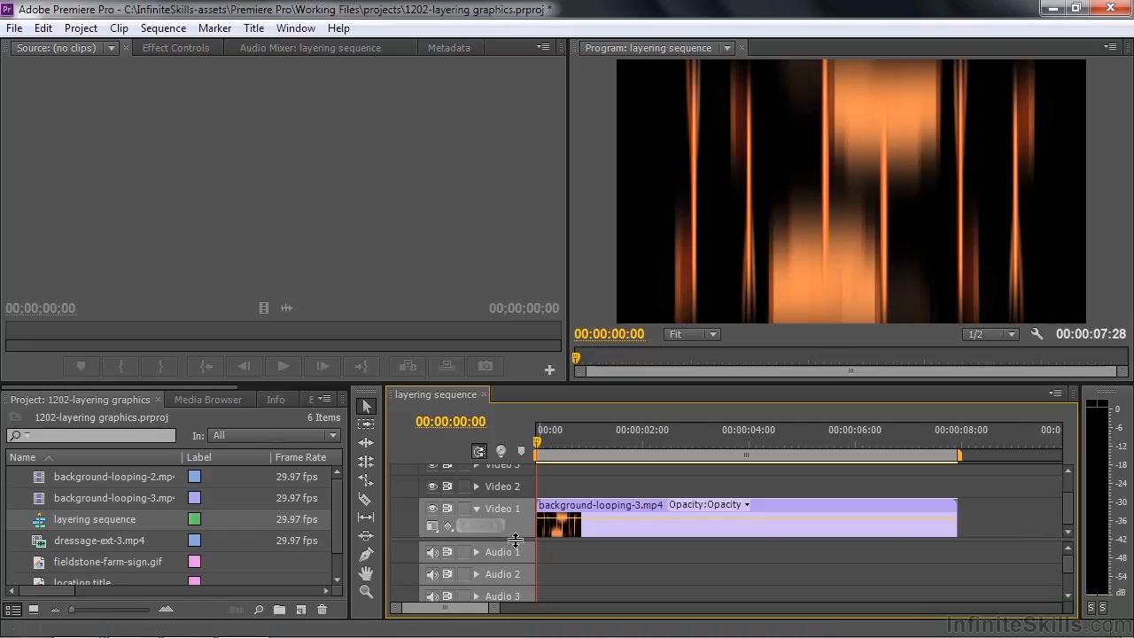
{"action": "left_click_drag", "start_coordinate": [516, 559], "coordinate": [517, 583]}
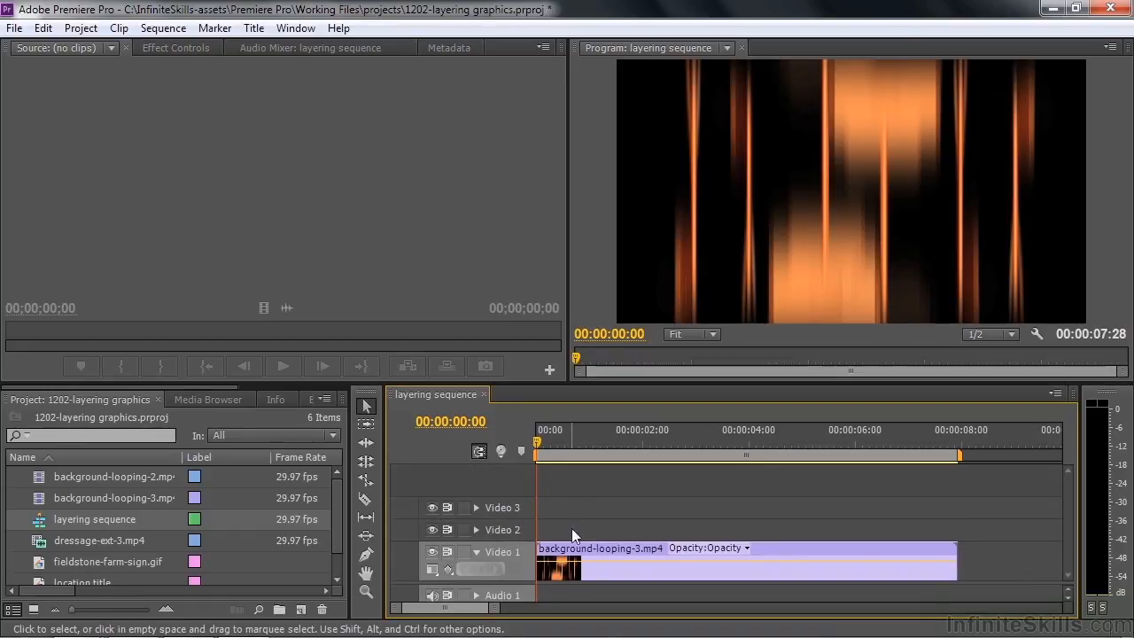
Step: Play and scrub through the looping background clip, and return the playhead to the sequence start
{"action": "key", "text": "space"}
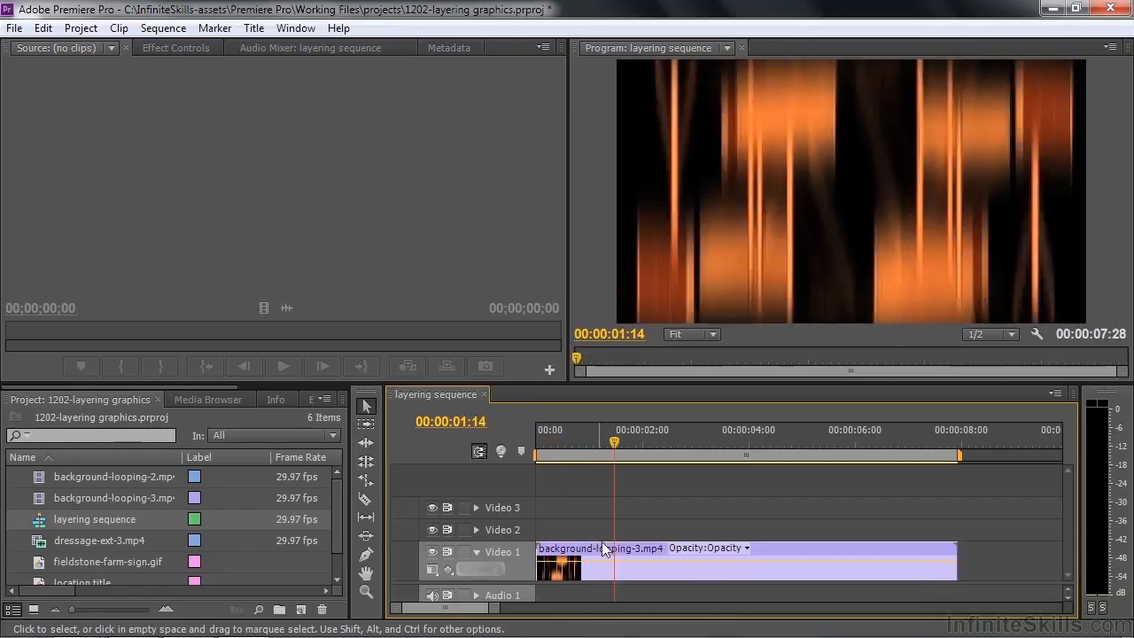
{"action": "key", "text": "space"}
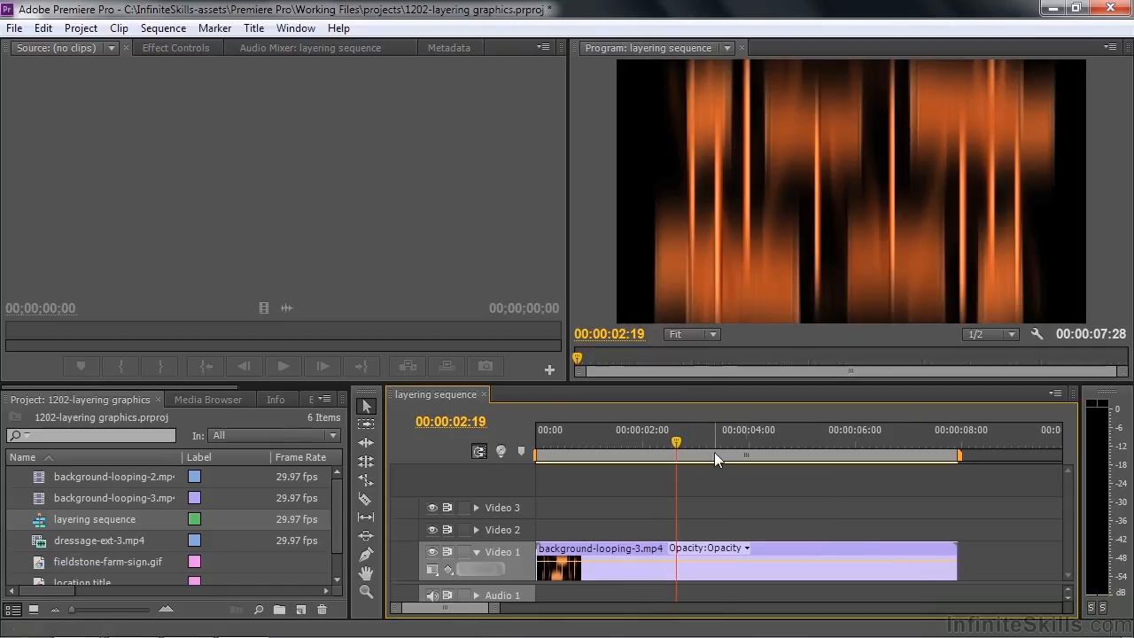
{"action": "left_click_drag", "start_coordinate": [676, 443], "coordinate": [828, 454]}
{"action": "key", "text": "Home"}
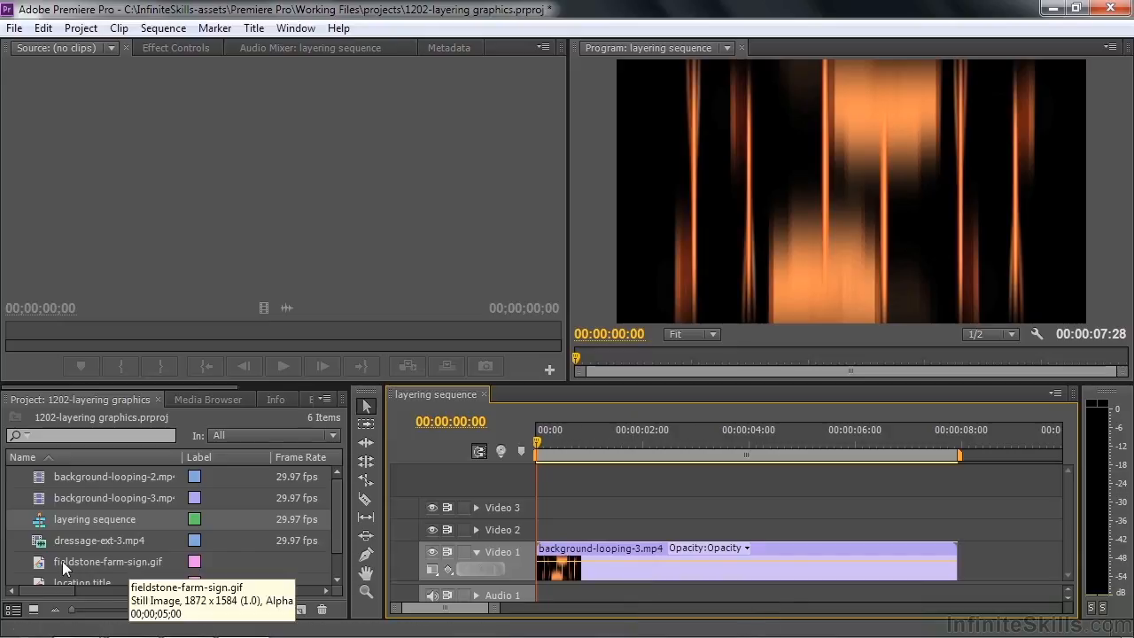
Step: Preview fieldstone-farm-sign.gif in the source monitor and view its file properties for the image size
{"action": "left_click", "coordinate": [37, 567]}
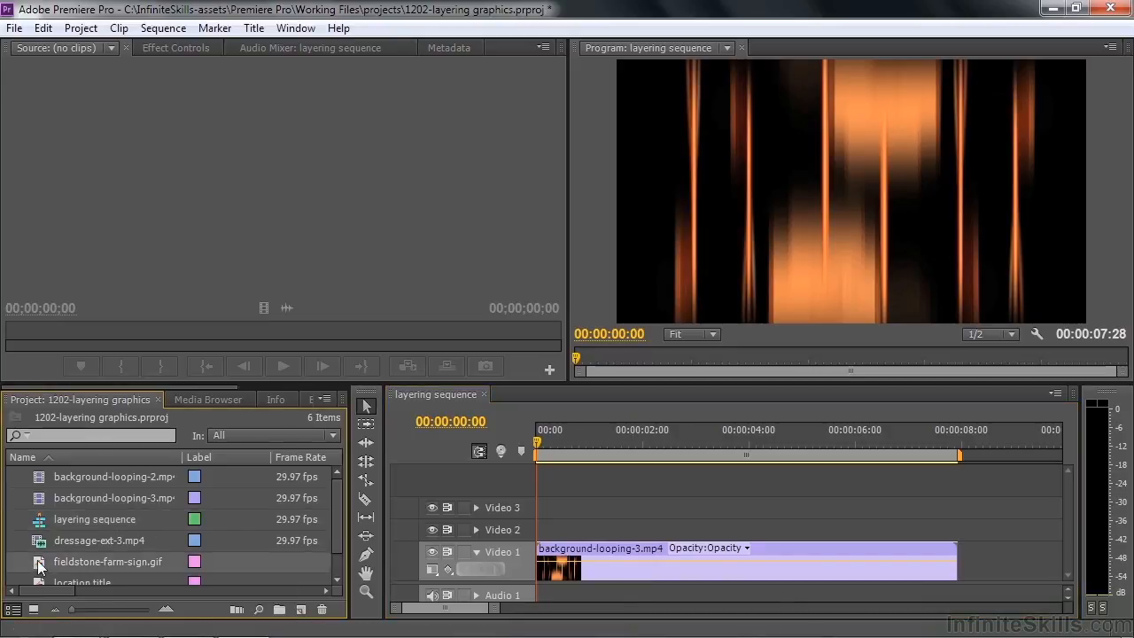
{"action": "double_click", "coordinate": [37, 564]}
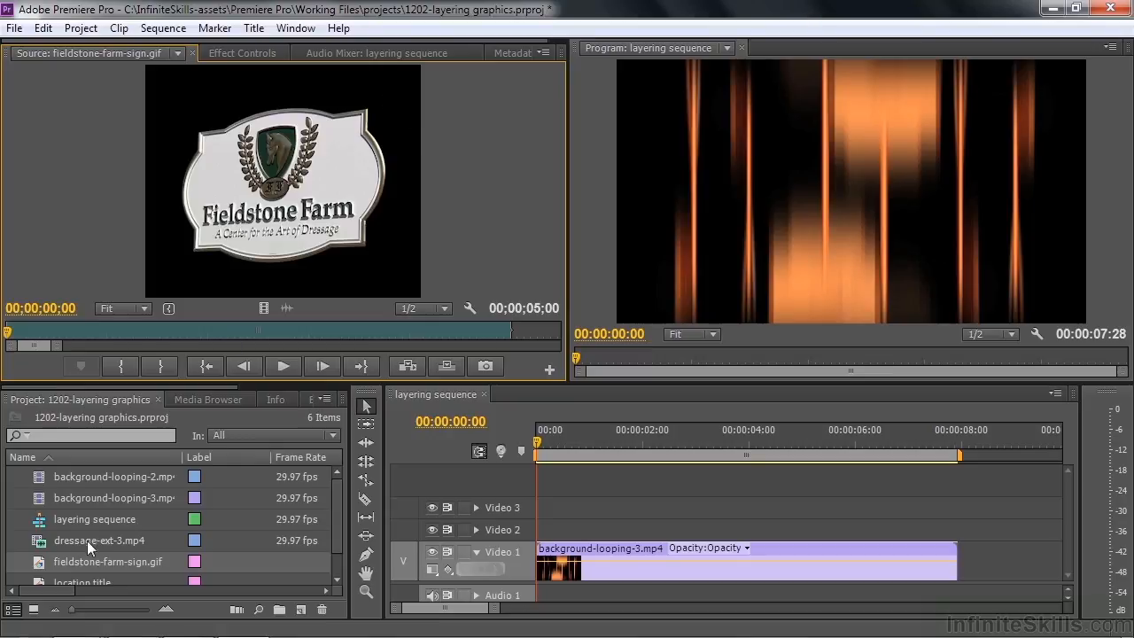
{"action": "right_click", "coordinate": [37, 565]}
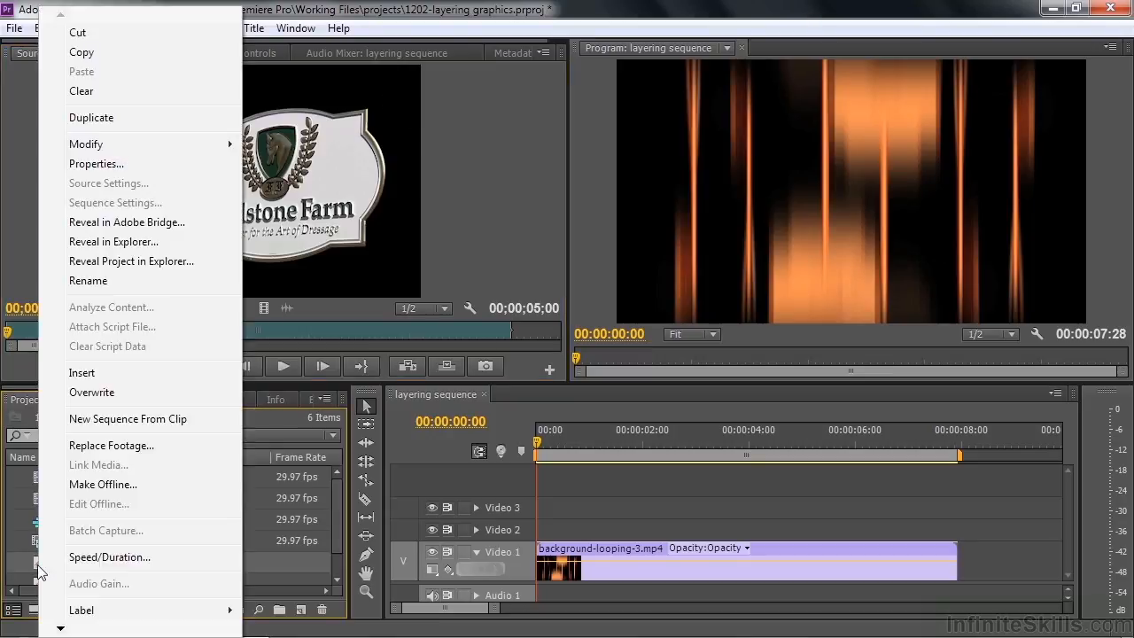
{"action": "left_click", "coordinate": [93, 164]}
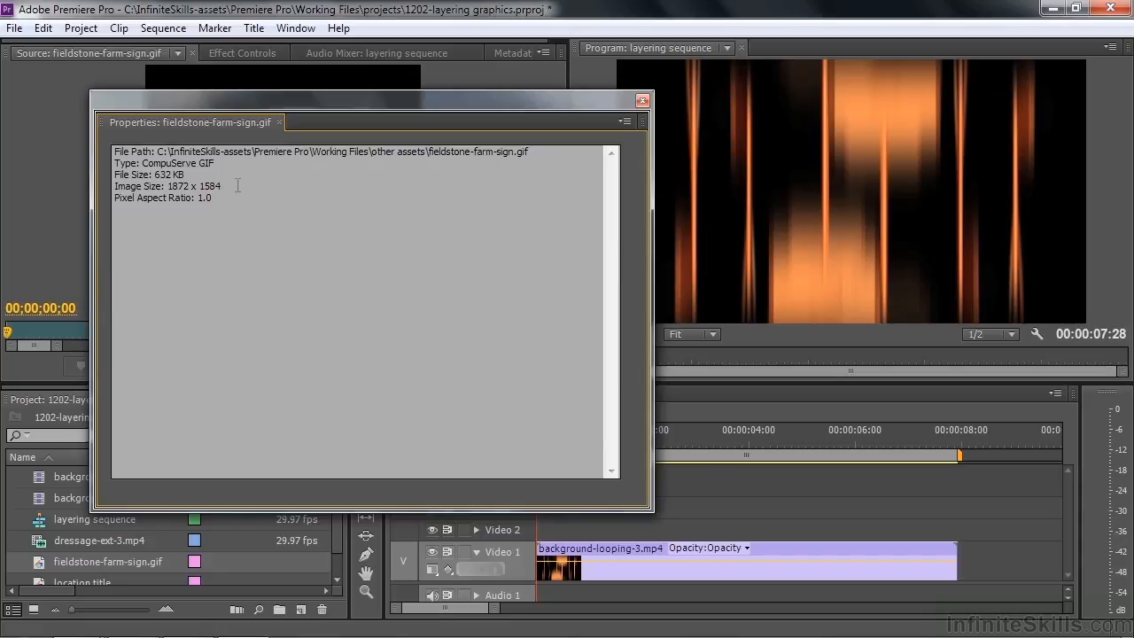
{"action": "left_click", "coordinate": [642, 100]}
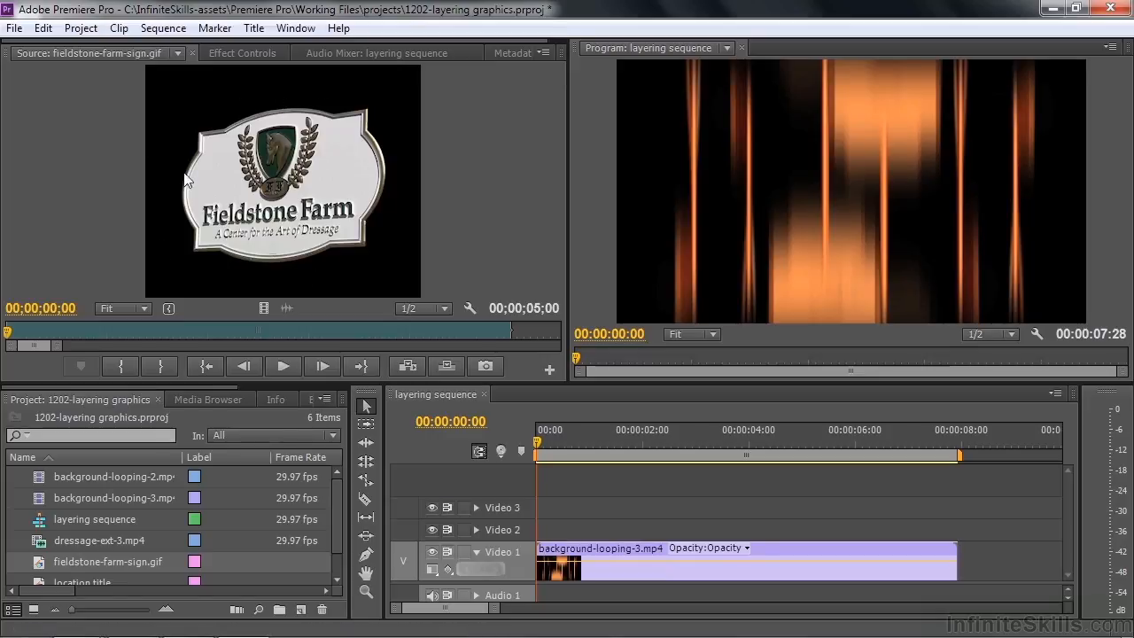
Step: Place fieldstone-farm-sign.gif on Video 2 at the sequence start and select its Motion effect to display the bounding box
{"action": "left_click_drag", "start_coordinate": [39, 562], "coordinate": [534, 537]}
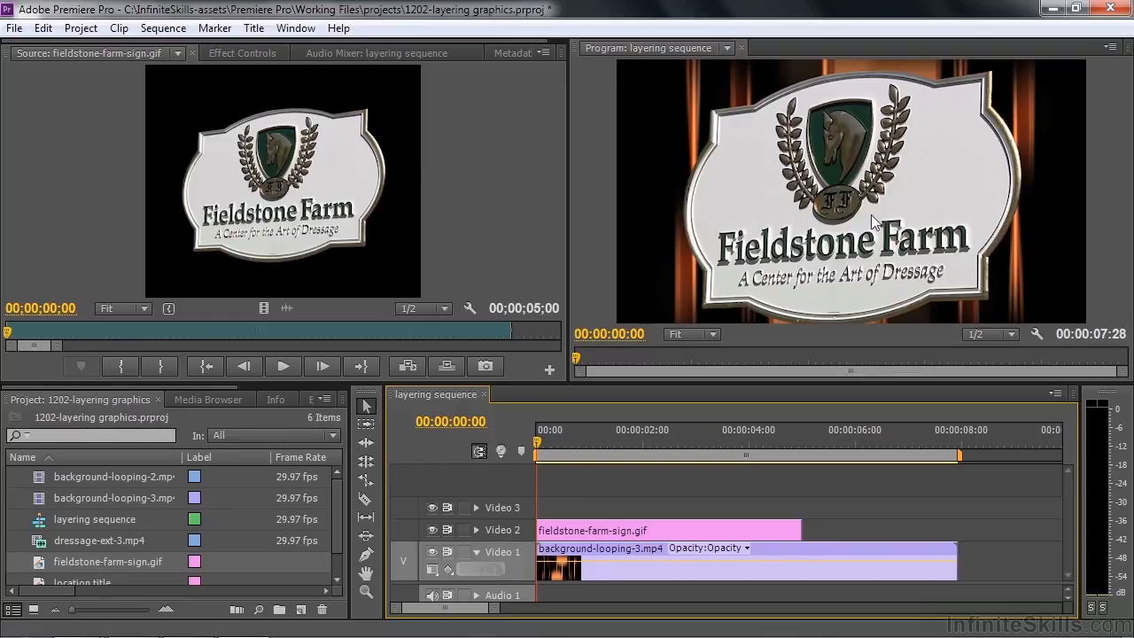
{"action": "left_click", "coordinate": [659, 529]}
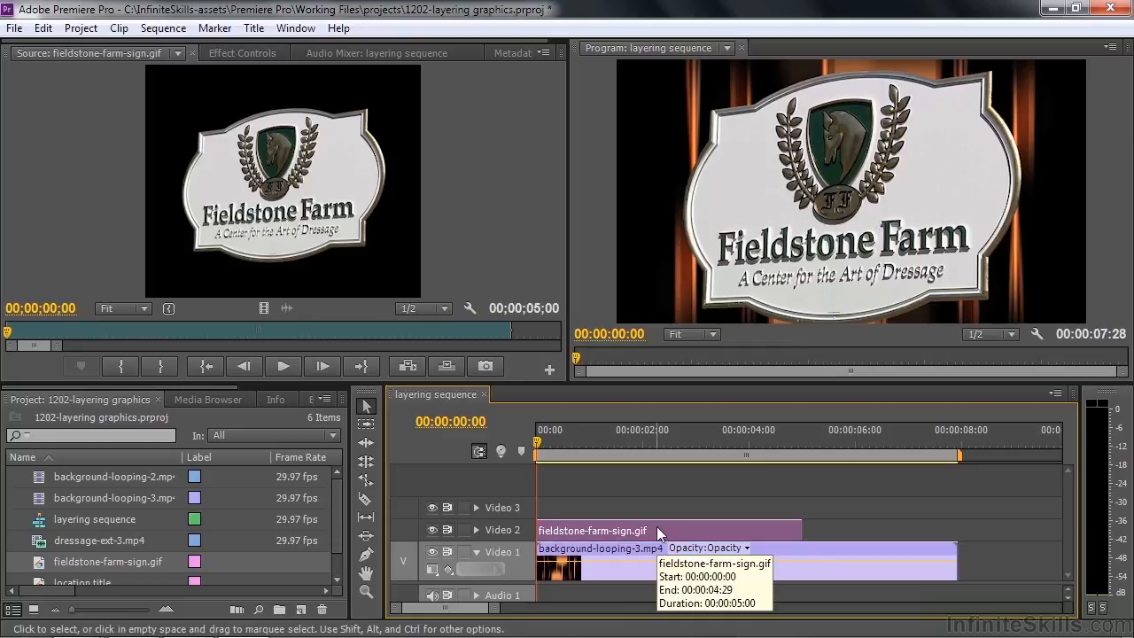
{"action": "left_click", "coordinate": [230, 50]}
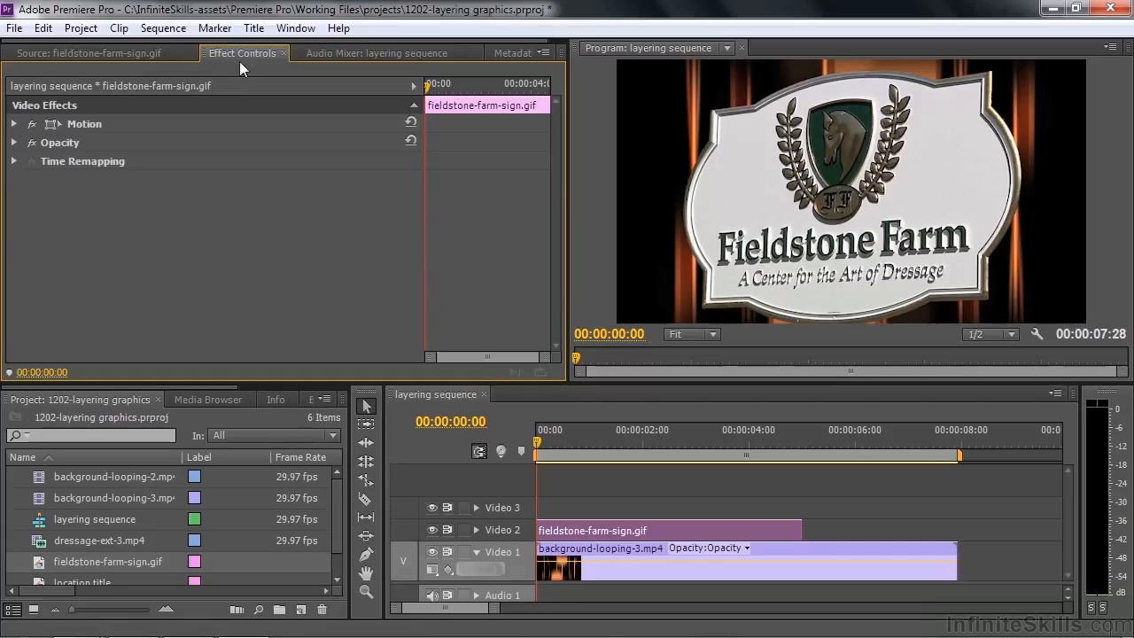
{"action": "left_click", "coordinate": [49, 124]}
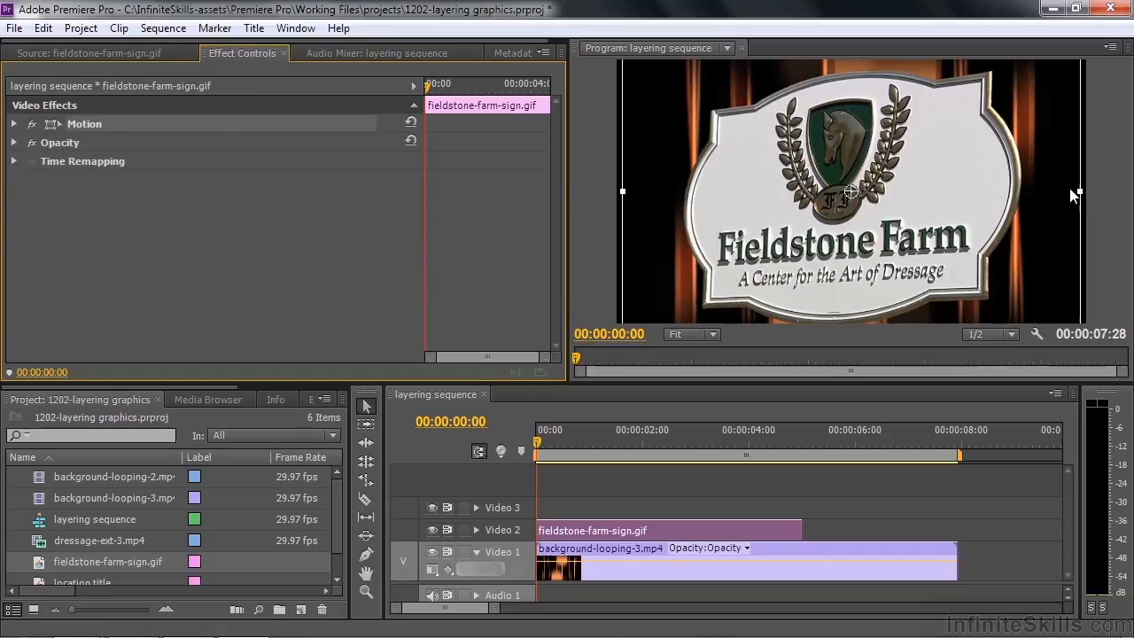
{"action": "left_click", "coordinate": [709, 334]}
{"action": "left_click", "coordinate": [707, 387]}
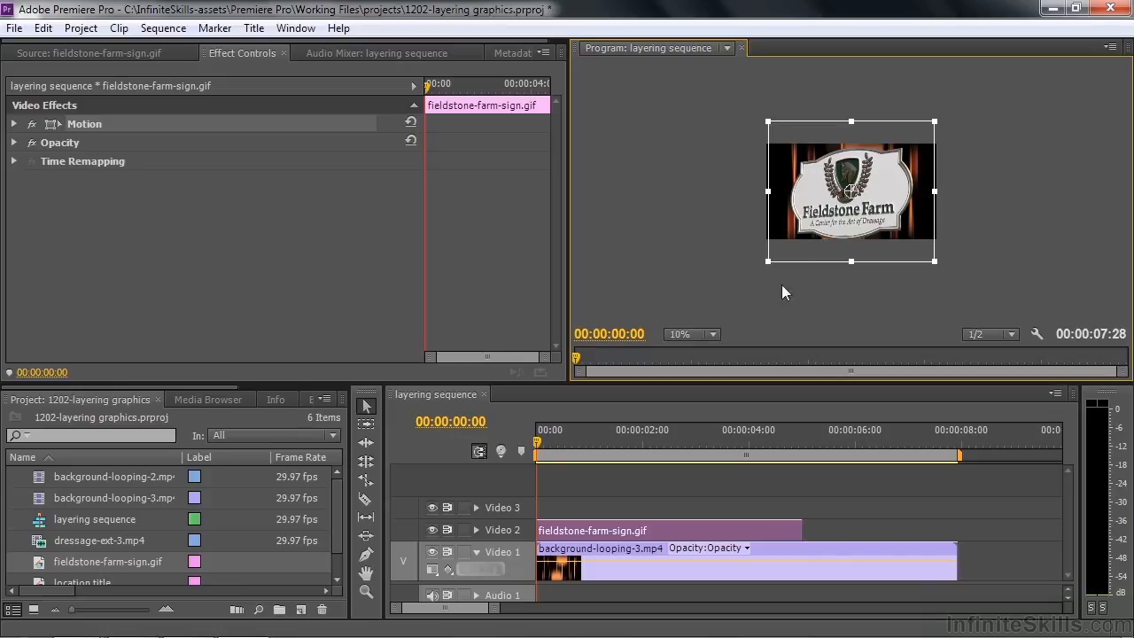
{"action": "left_click", "coordinate": [713, 334]}
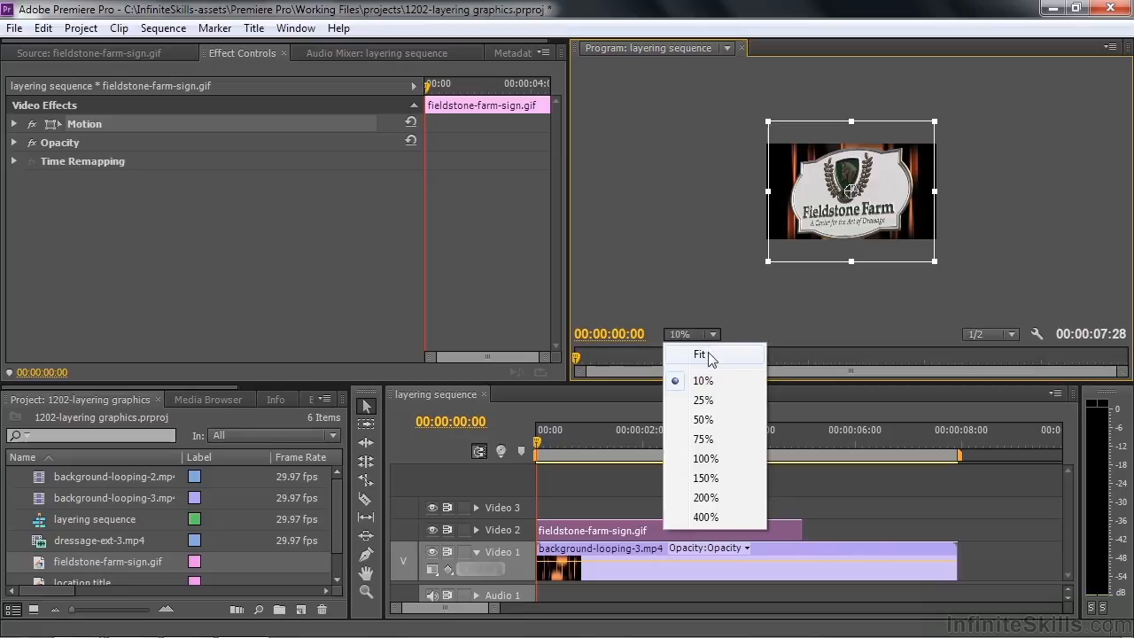
{"action": "left_click", "coordinate": [708, 352]}
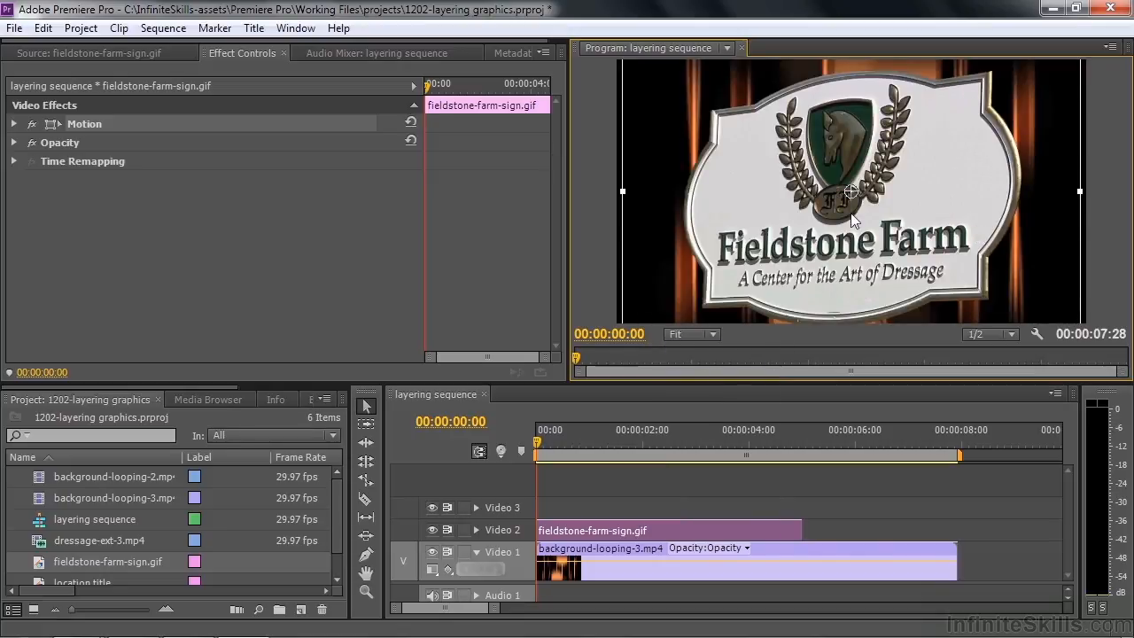
Step: Scale the farm sign graphic uniformly to about 58.7 and move it to the right side of the frame, at about 1286, 543.6
{"action": "left_click", "coordinate": [13, 124]}
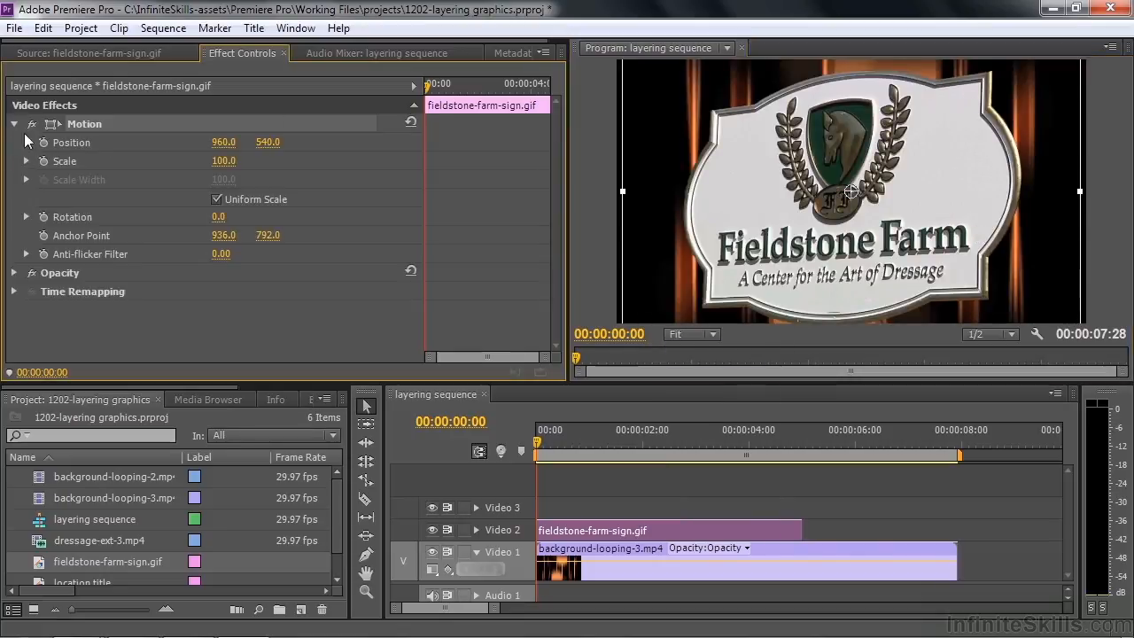
{"action": "left_click_drag", "start_coordinate": [222, 163], "coordinate": [235, 163]}
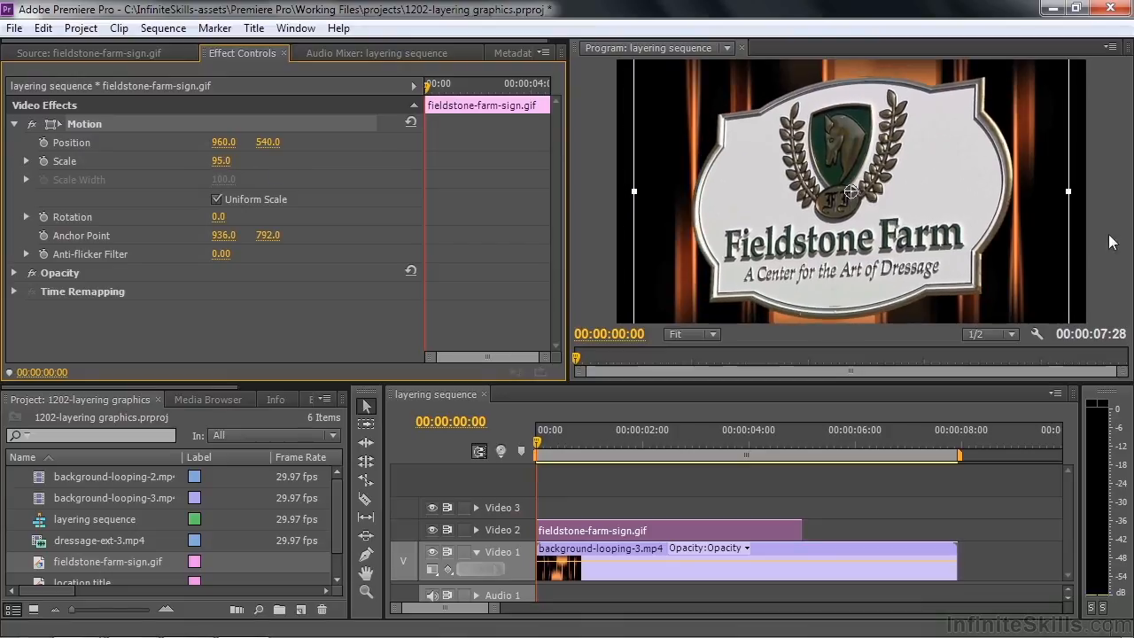
{"action": "left_click_drag", "start_coordinate": [1069, 192], "coordinate": [984, 191]}
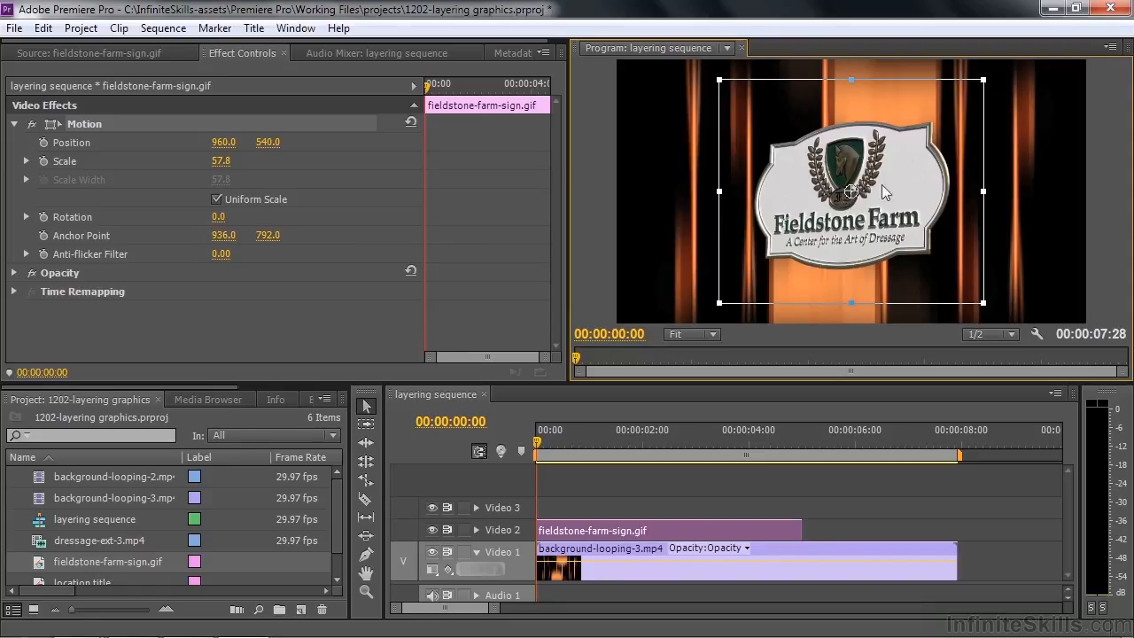
{"action": "mouse_move", "coordinate": [983, 191]}
{"action": "left_mouse_down"}
{"action": "mouse_move", "coordinate": [1000, 194]}
{"action": "mouse_move", "coordinate": [984, 192]}
{"action": "left_mouse_up"}
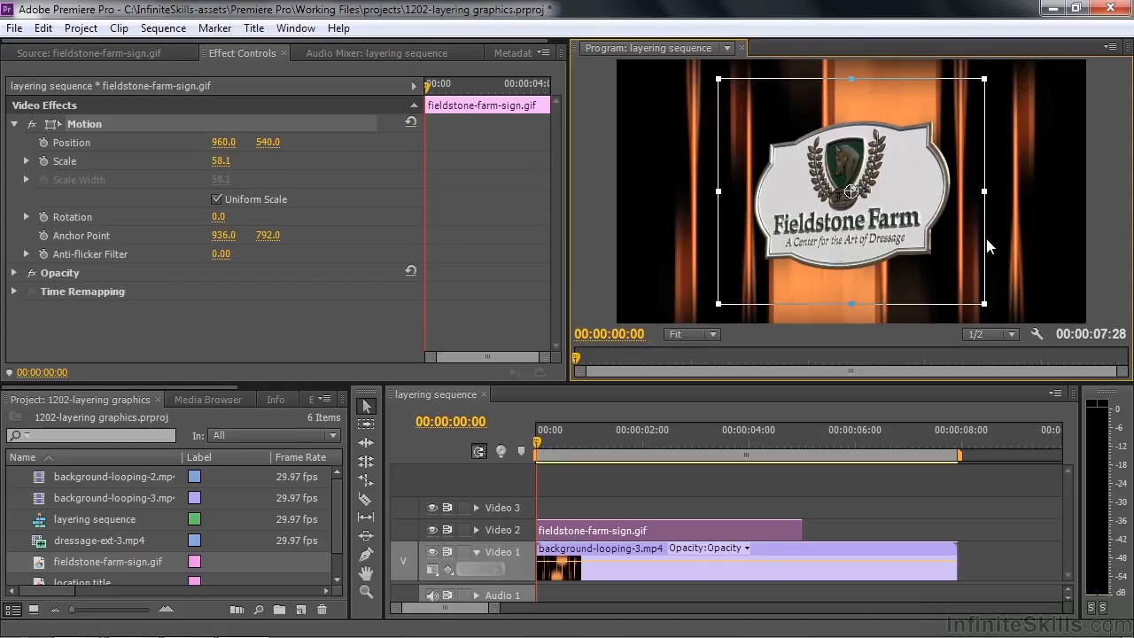
{"action": "mouse_move", "coordinate": [984, 191]}
{"action": "left_mouse_down"}
{"action": "mouse_move", "coordinate": [1005, 194]}
{"action": "mouse_move", "coordinate": [984, 191]}
{"action": "left_mouse_up"}
{"action": "mouse_move", "coordinate": [981, 297]}
{"action": "left_mouse_down"}
{"action": "mouse_move", "coordinate": [973, 292]}
{"action": "mouse_move", "coordinate": [985, 303]}
{"action": "left_mouse_up"}
{"action": "left_click_drag", "start_coordinate": [924, 209], "coordinate": [980, 188]}
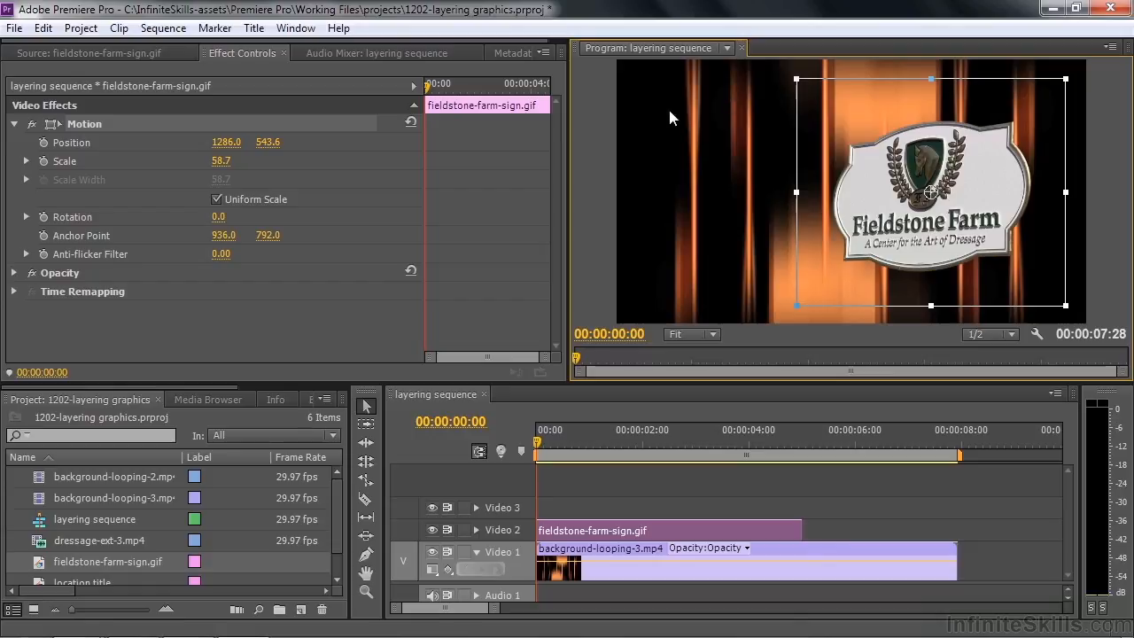
Step: Extend the farm sign clip on Video 2 to the end of the background clip, and display its Motion bounding box at 00:00:04:17
{"action": "left_click", "coordinate": [674, 530]}
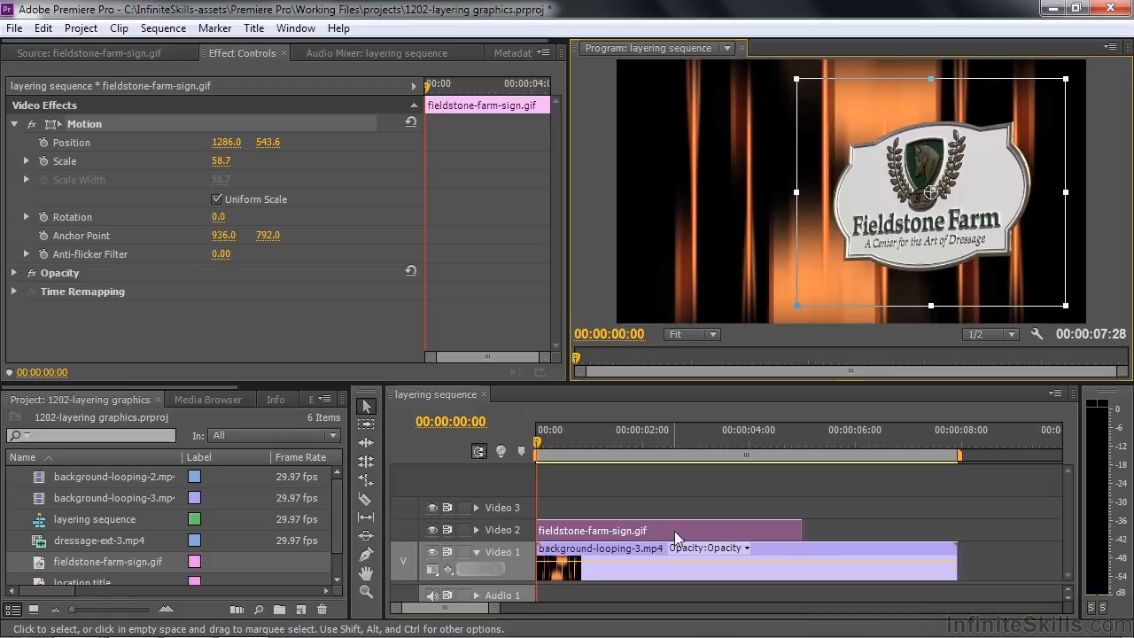
{"action": "left_click_drag", "start_coordinate": [809, 531], "coordinate": [963, 531]}
{"action": "left_click_drag", "start_coordinate": [544, 452], "coordinate": [779, 489]}
{"action": "left_click", "coordinate": [799, 526]}
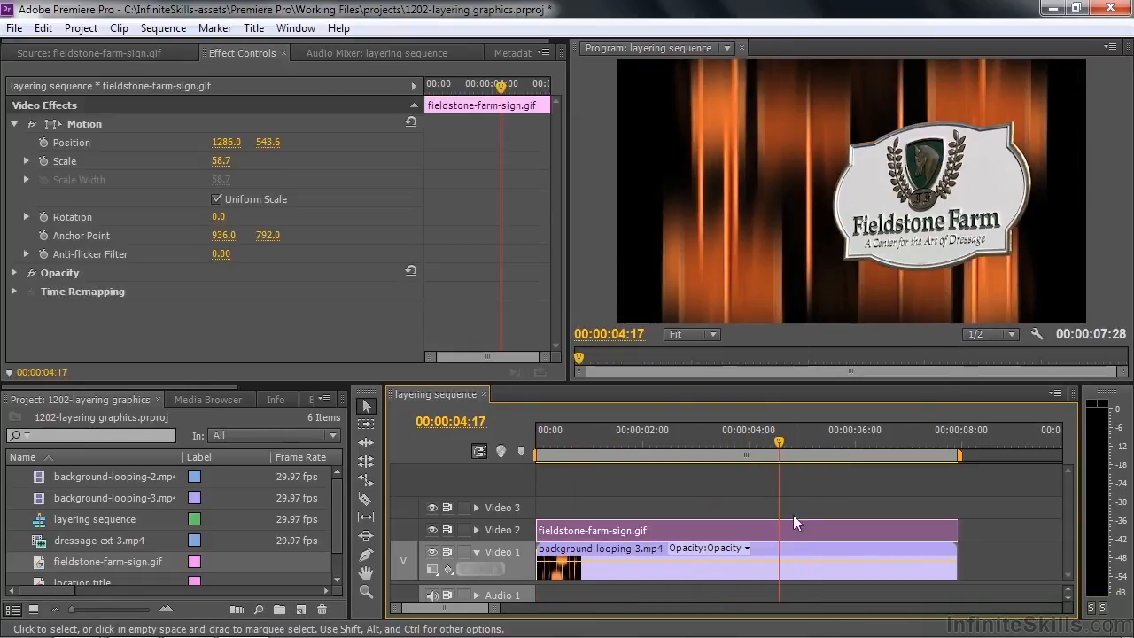
{"action": "left_click", "coordinate": [93, 125]}
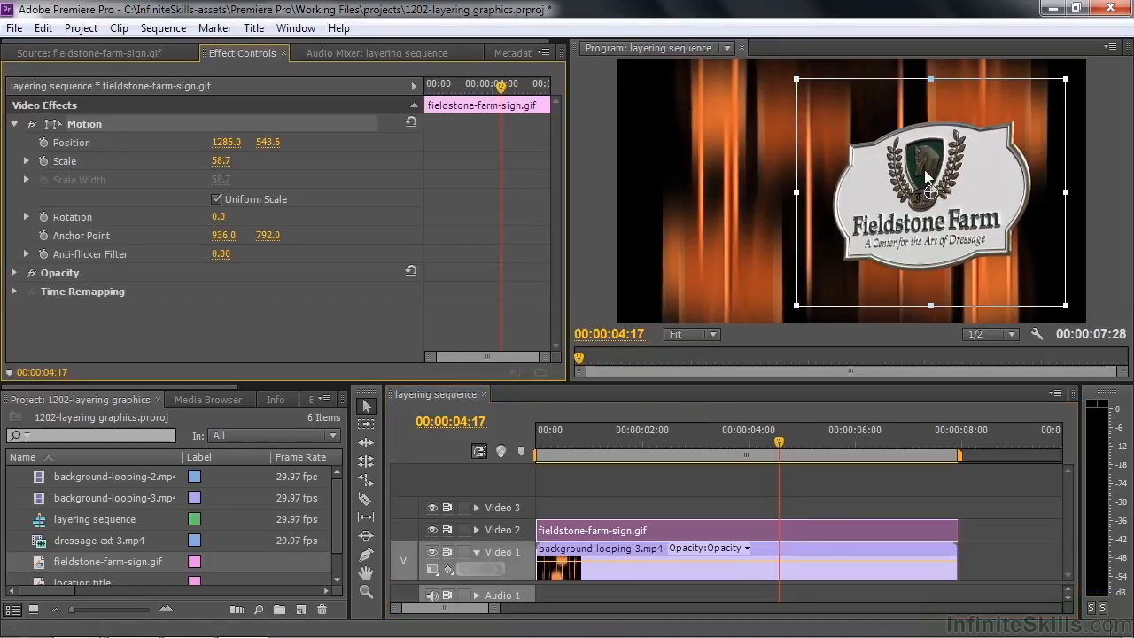
Step: Enlarge the farm sign graphic uniformly to a scale of about 76
{"action": "left_click_drag", "start_coordinate": [1066, 79], "coordinate": [1108, 47]}
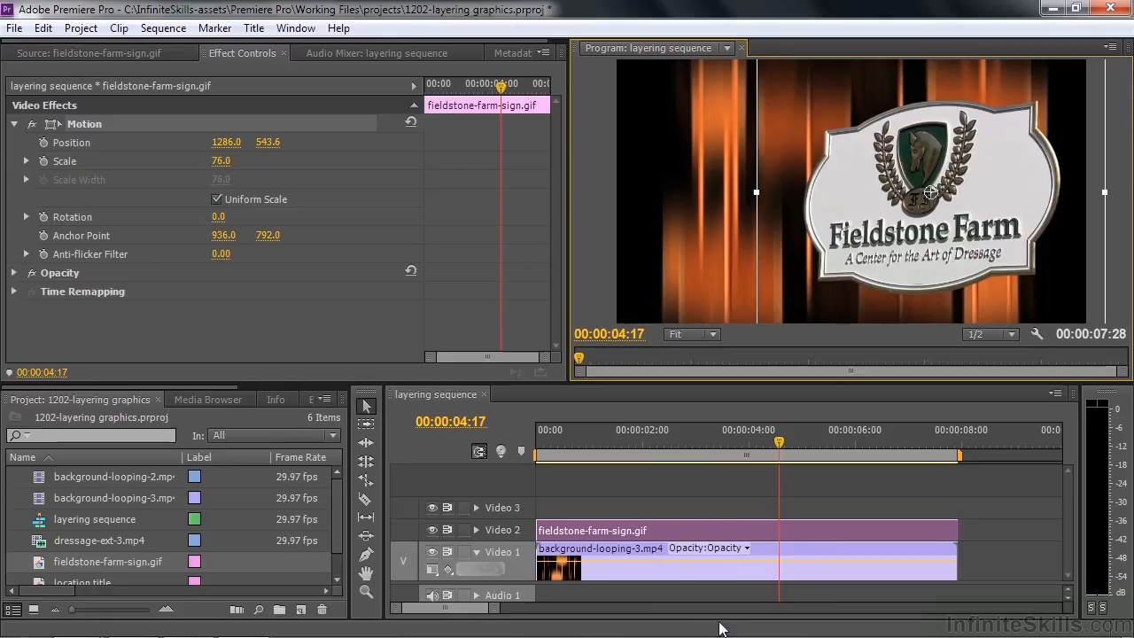
Step: Turn off Uniform Scale for background-looping-3.mp4 on Video 1 and squeeze its Scale Width to about 37
{"action": "left_click", "coordinate": [703, 566]}
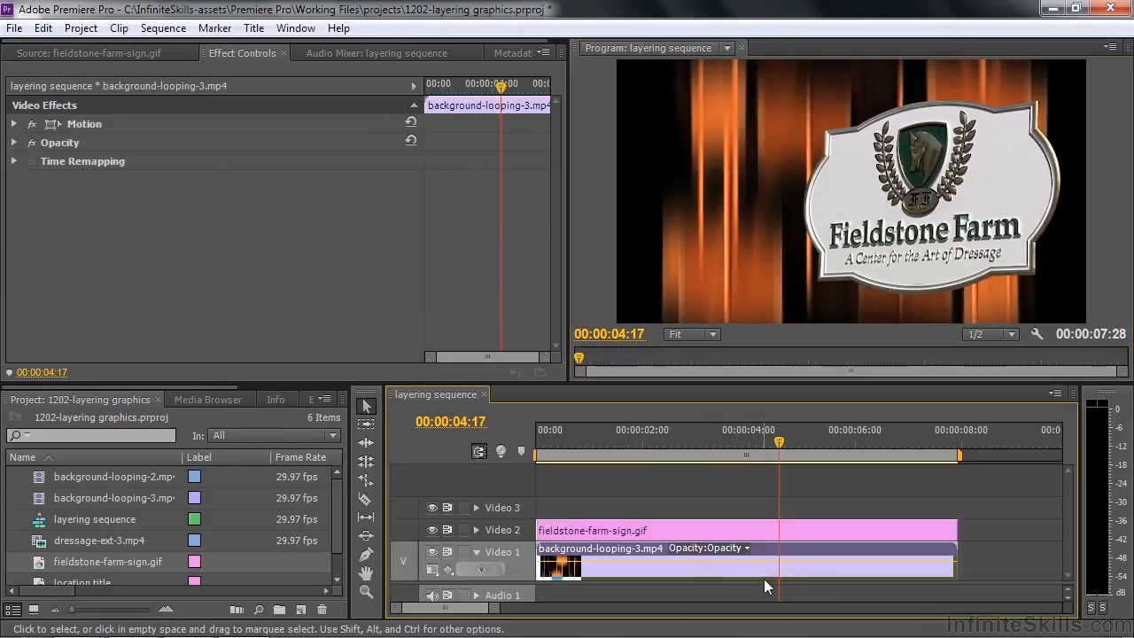
{"action": "left_click", "coordinate": [80, 124]}
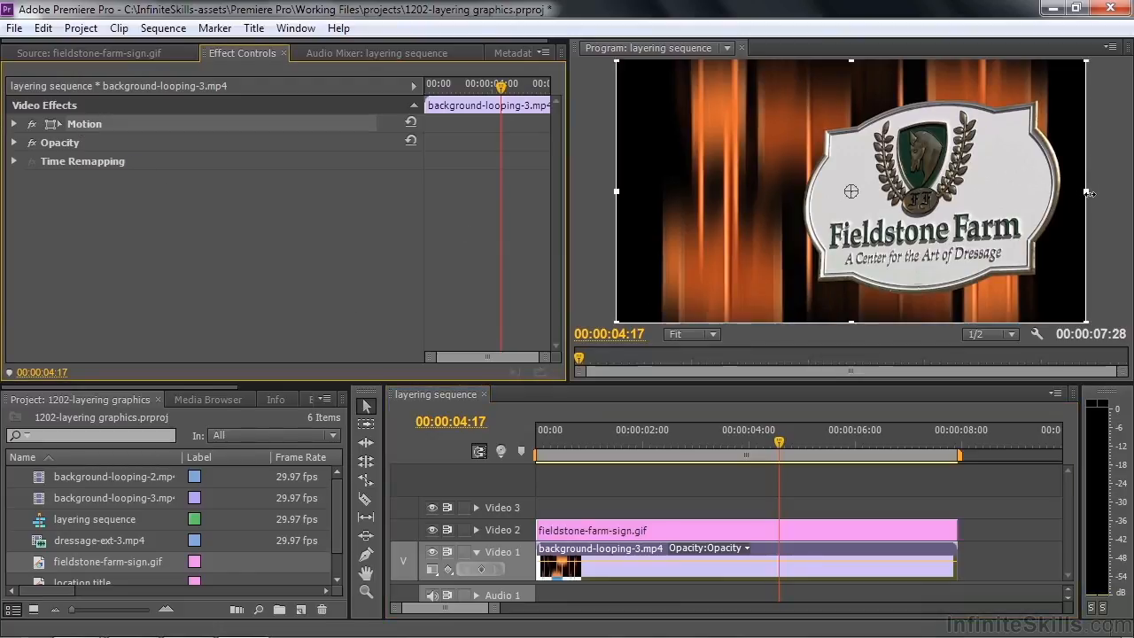
{"action": "left_click_drag", "start_coordinate": [1089, 193], "coordinate": [1092, 217]}
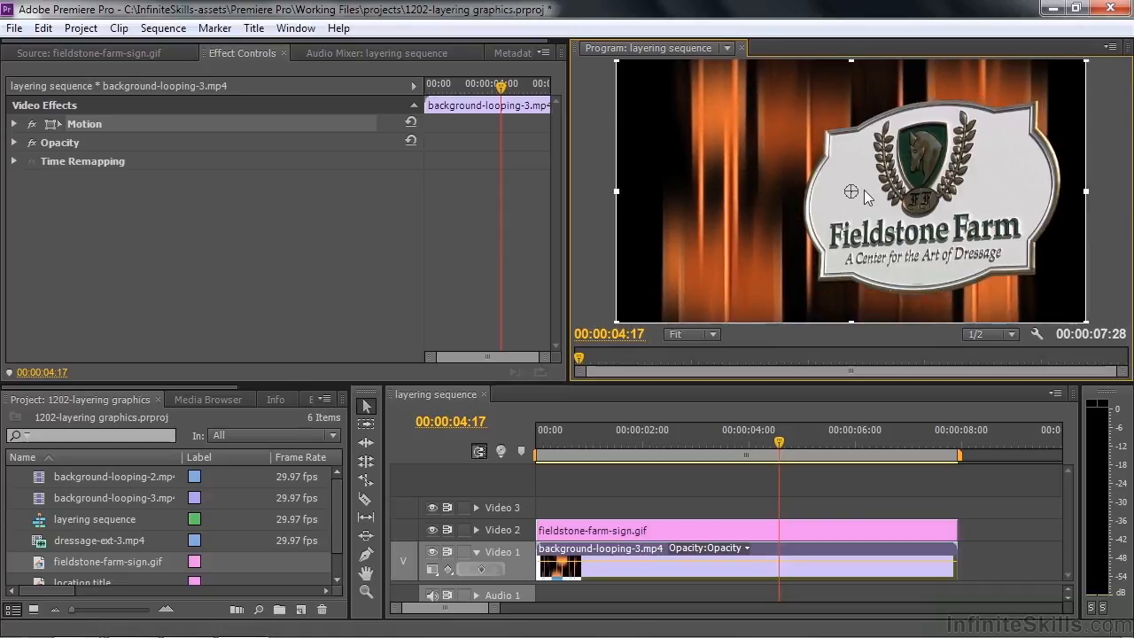
{"action": "left_click", "coordinate": [13, 125]}
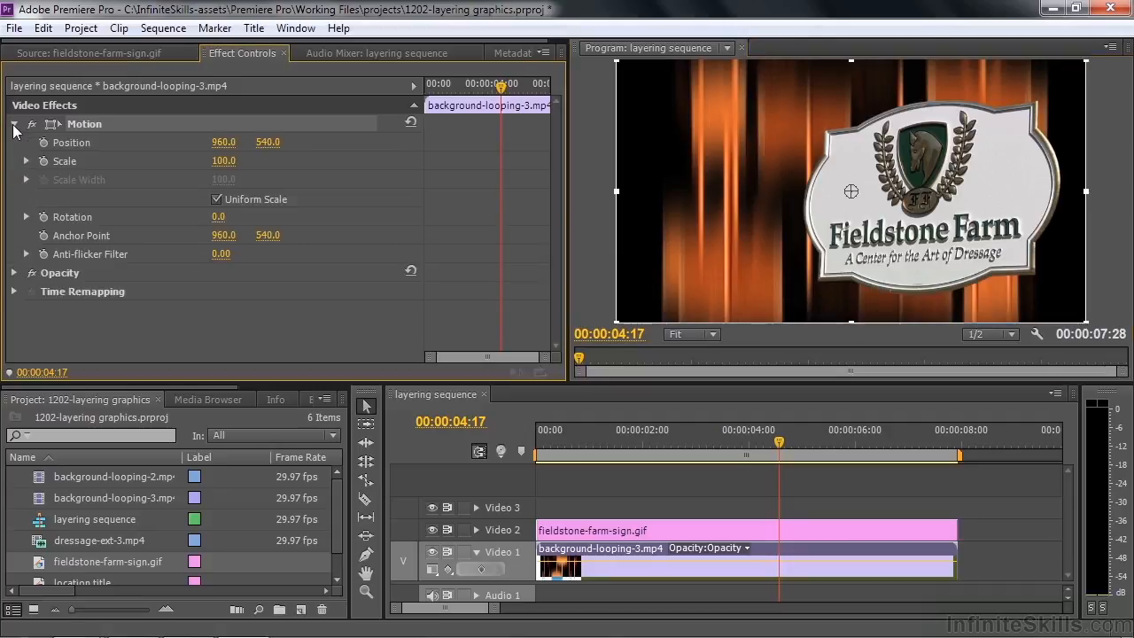
{"action": "left_click", "coordinate": [218, 200]}
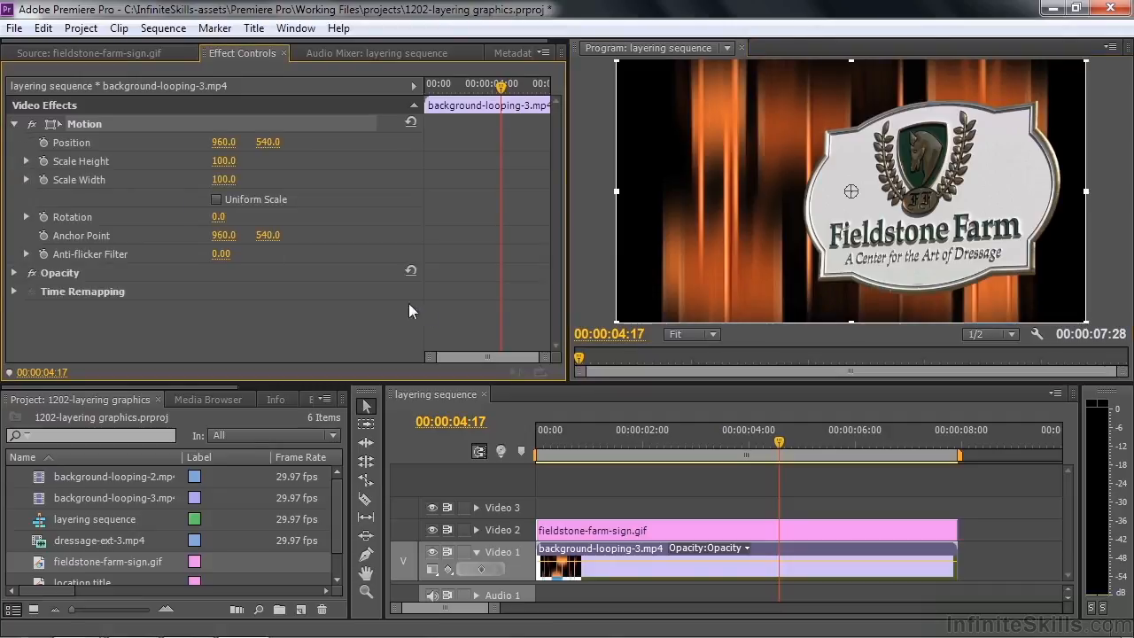
{"action": "left_click_drag", "start_coordinate": [1085, 191], "coordinate": [933, 202]}
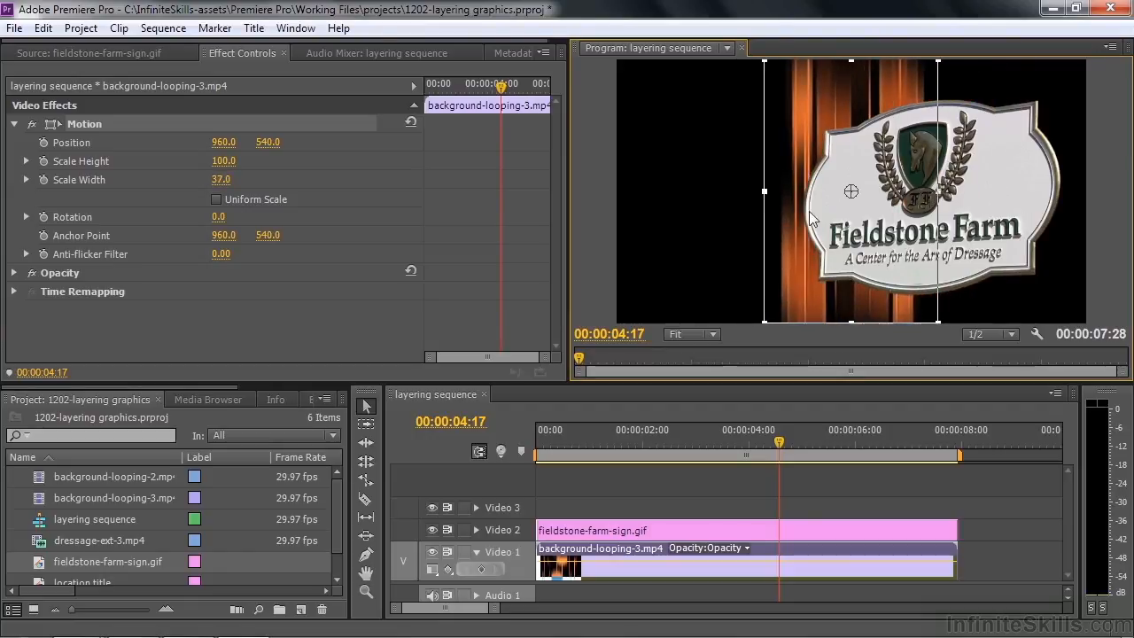
Step: Move the narrowed background to about 365.9, 521.9 beside the sign, stretch its Scale Height to about 108.7, and play the result
{"action": "left_click_drag", "start_coordinate": [790, 242], "coordinate": [653, 243]}
{"action": "left_click_drag", "start_coordinate": [714, 62], "coordinate": [714, 50]}
{"action": "left_click_drag", "start_coordinate": [742, 144], "coordinate": [735, 139]}
{"action": "left_click_drag", "start_coordinate": [779, 441], "coordinate": [510, 497]}
{"action": "key", "text": "space"}
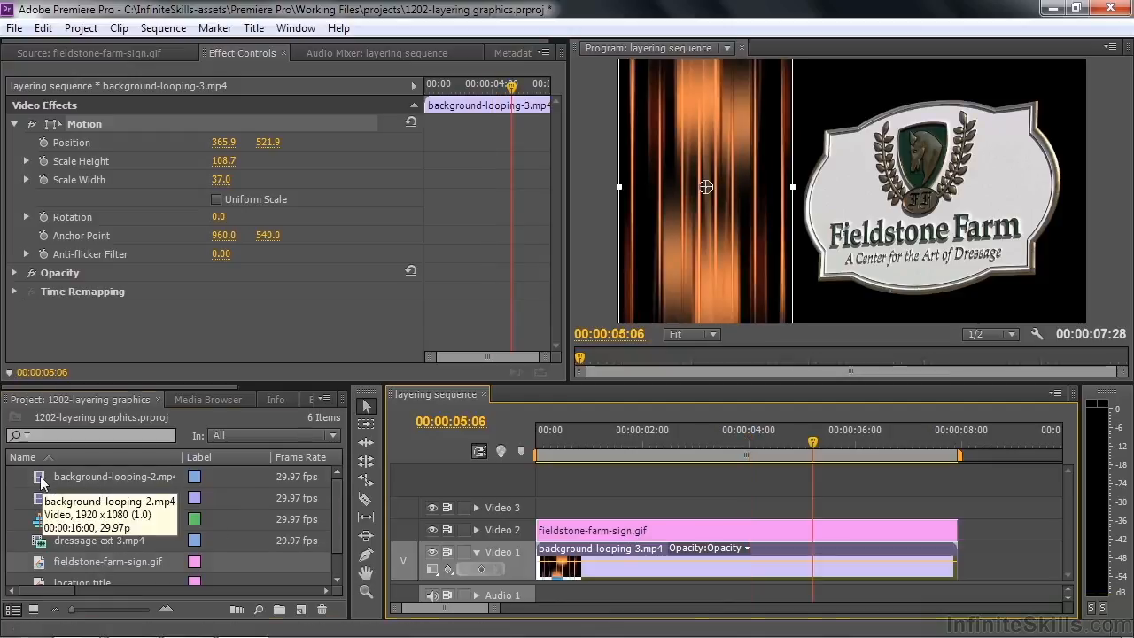
Step: Append background-looping-2.mp4 after the first background on Video 1 and extend the farm sign clip to its end
{"action": "left_click", "coordinate": [121, 481]}
{"action": "left_click_drag", "start_coordinate": [94, 481], "coordinate": [973, 578]}
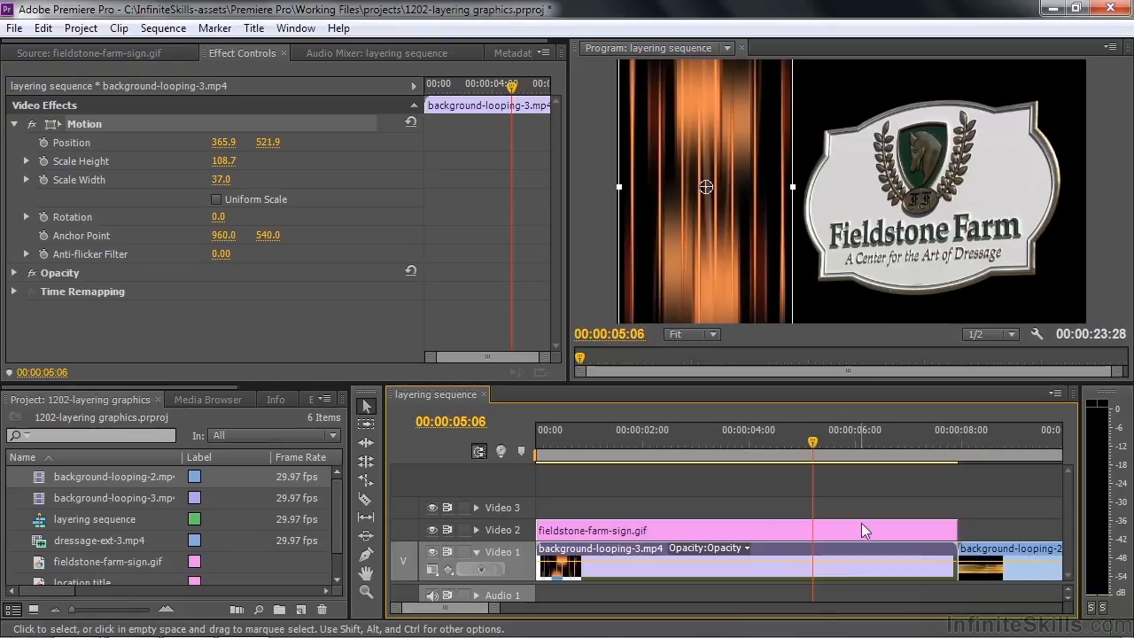
{"action": "key", "text": "minus"}
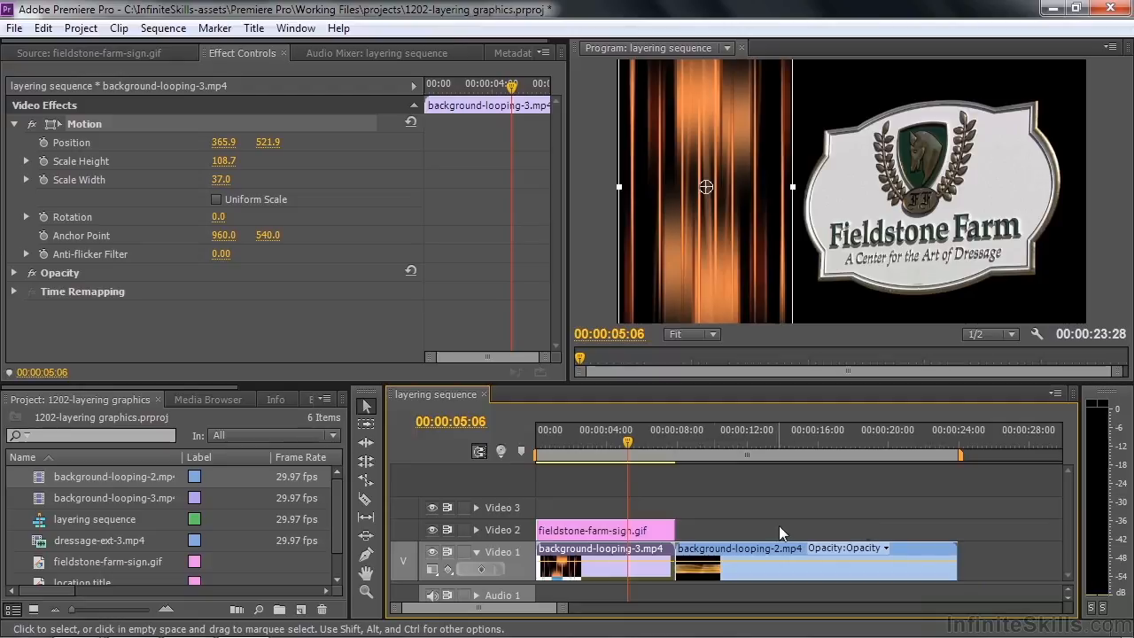
{"action": "left_click", "coordinate": [668, 530]}
{"action": "left_click_drag", "start_coordinate": [668, 530], "coordinate": [955, 530]}
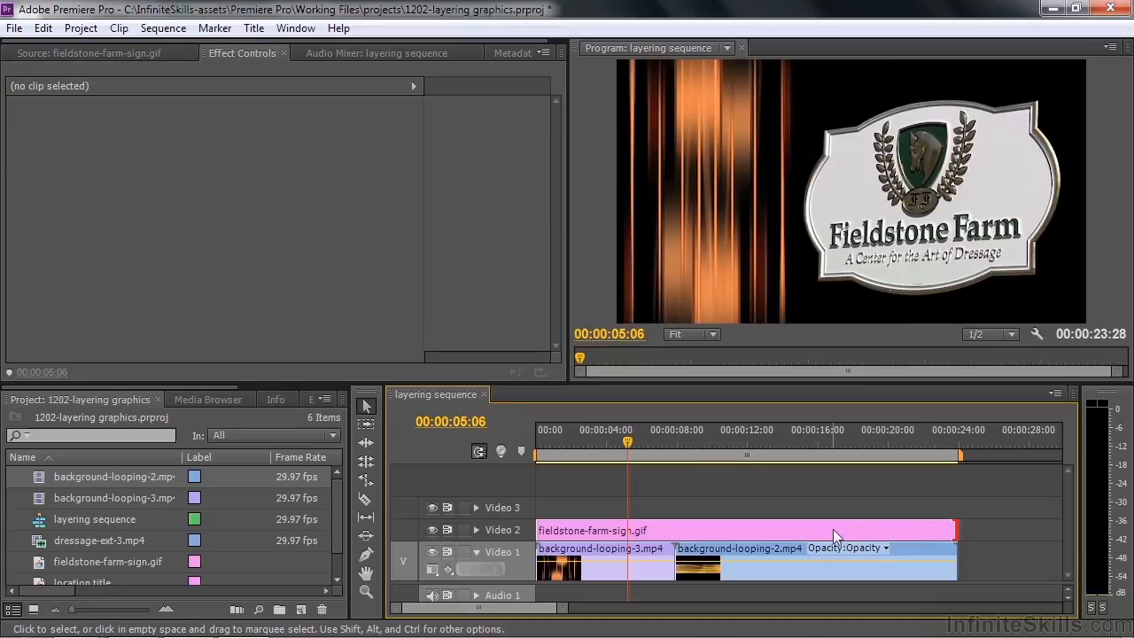
Step: Split the farm sign clip with the Razor tool at 00:00:07:28, where the two background clips meet, and return to the Selection tool
{"action": "left_click_drag", "start_coordinate": [628, 438], "coordinate": [665, 470]}
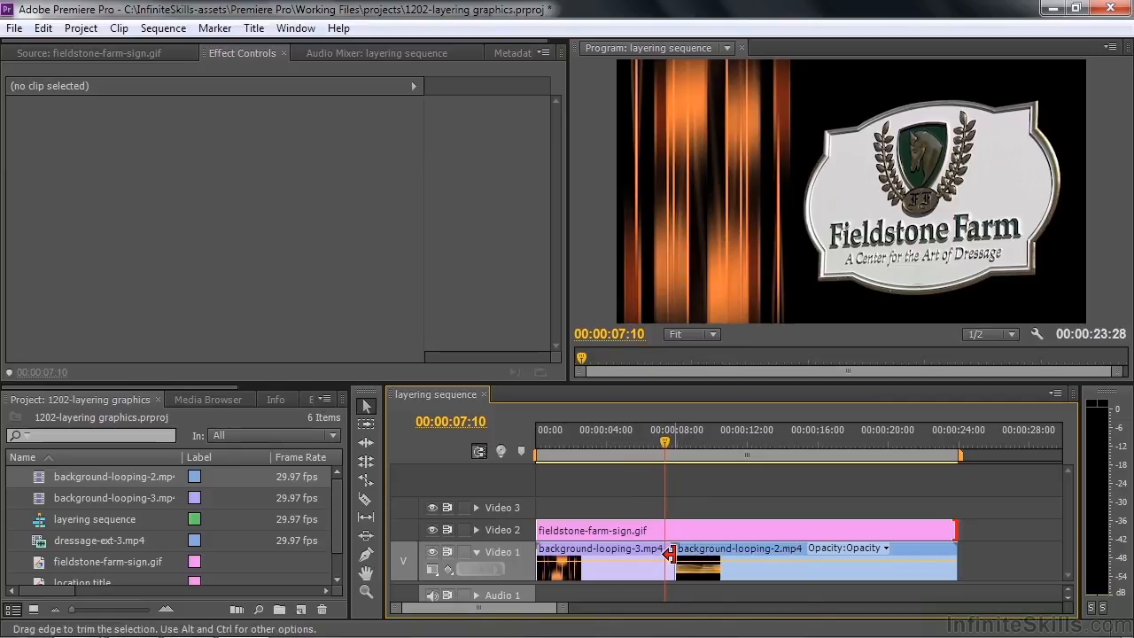
{"action": "key", "text": "Down"}
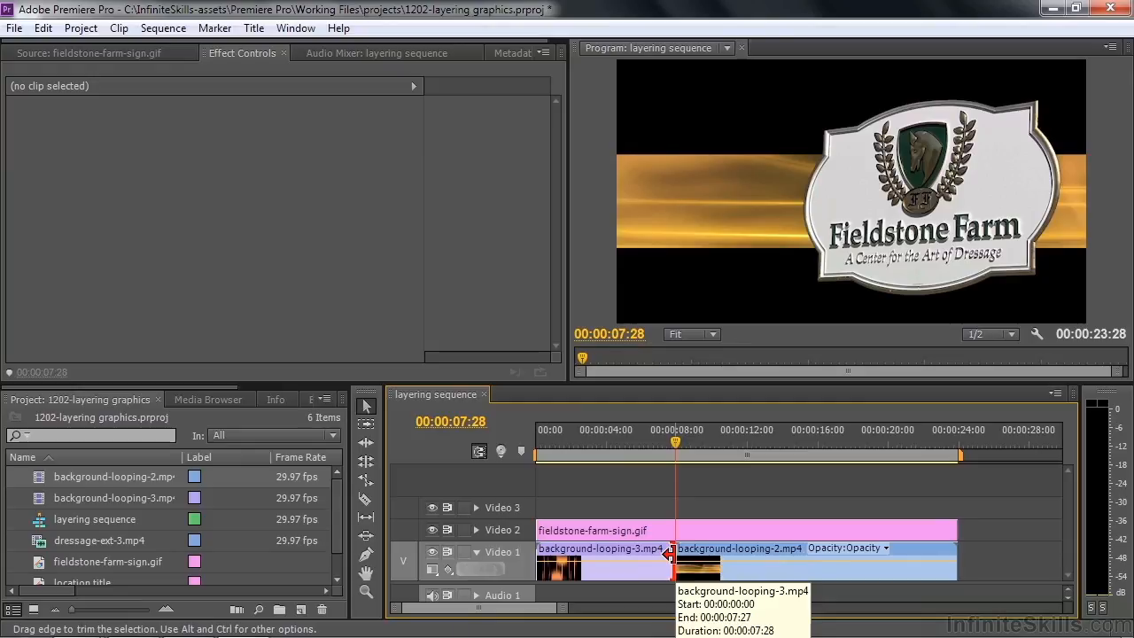
{"action": "left_click", "coordinate": [366, 500]}
{"action": "left_click", "coordinate": [681, 529]}
{"action": "left_click", "coordinate": [743, 443]}
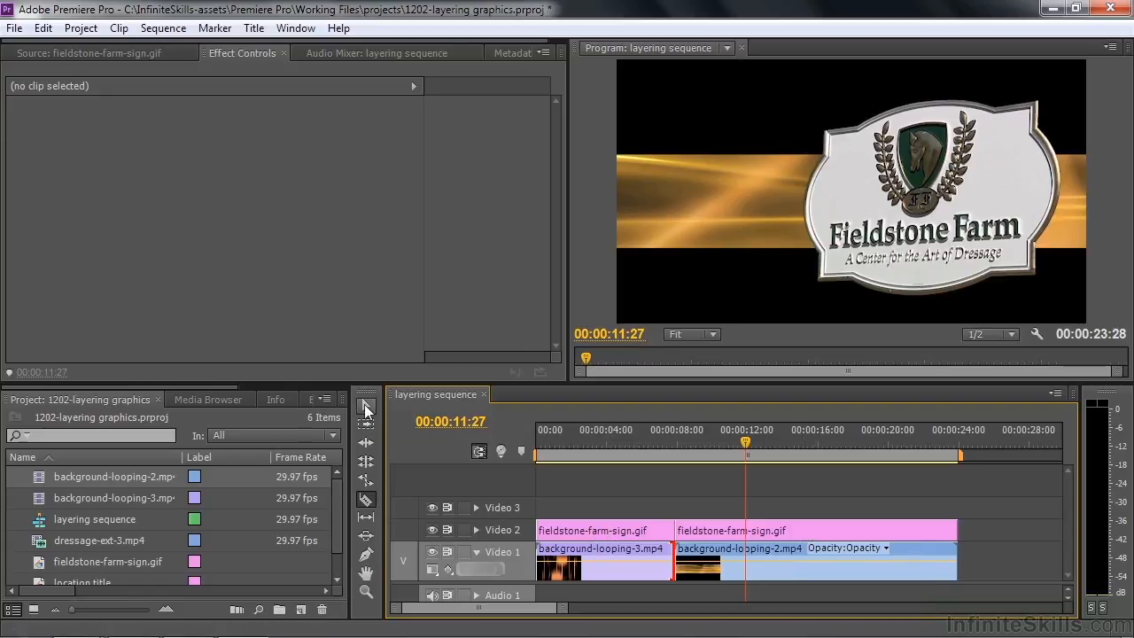
{"action": "key", "text": "v"}
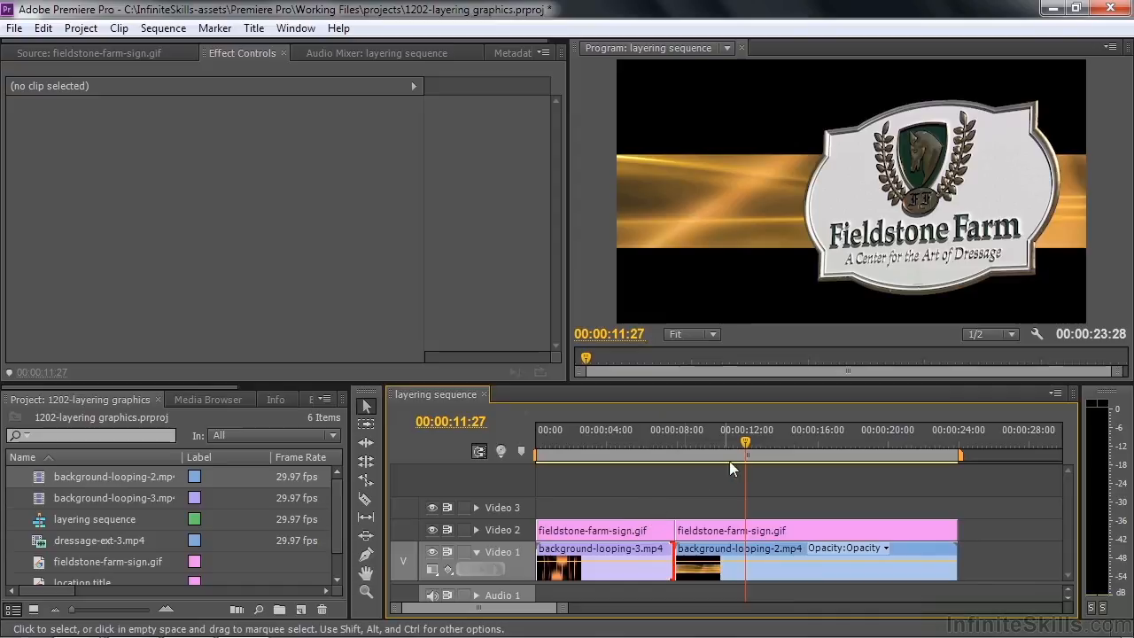
Step: Move background-looping-2.mp4 down to about 934.6, 685 and scale it uniformly to about 101.3
{"action": "left_click_drag", "start_coordinate": [744, 444], "coordinate": [726, 445]}
{"action": "left_click", "coordinate": [802, 530]}
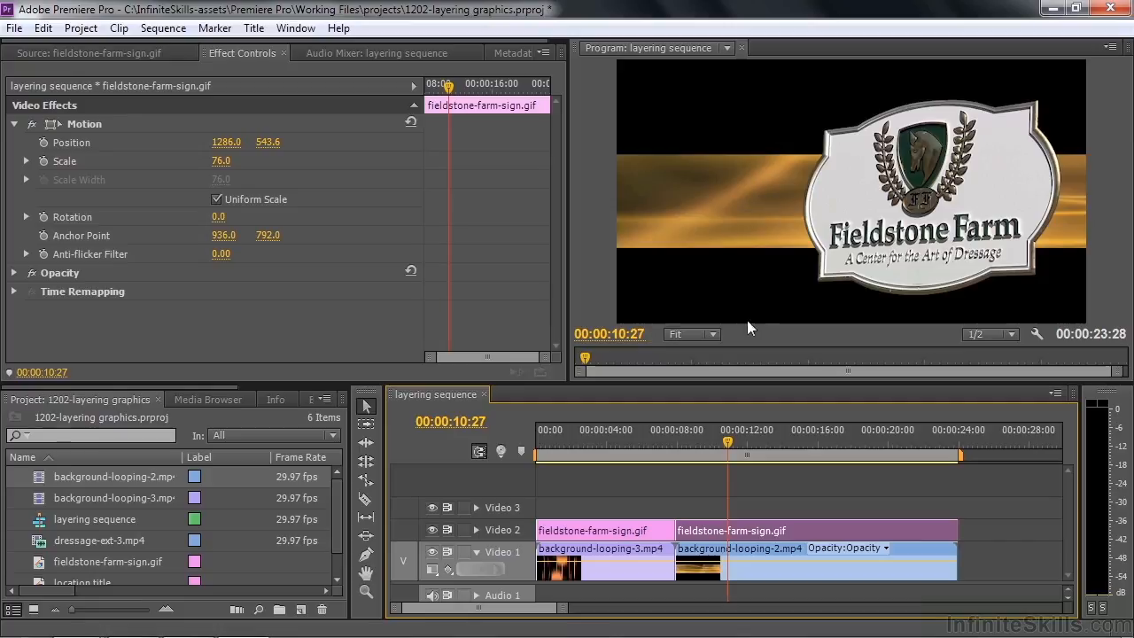
{"action": "mouse_move", "coordinate": [726, 440]}
{"action": "left_mouse_down"}
{"action": "mouse_move", "coordinate": [792, 440]}
{"action": "mouse_move", "coordinate": [722, 441]}
{"action": "left_mouse_up"}
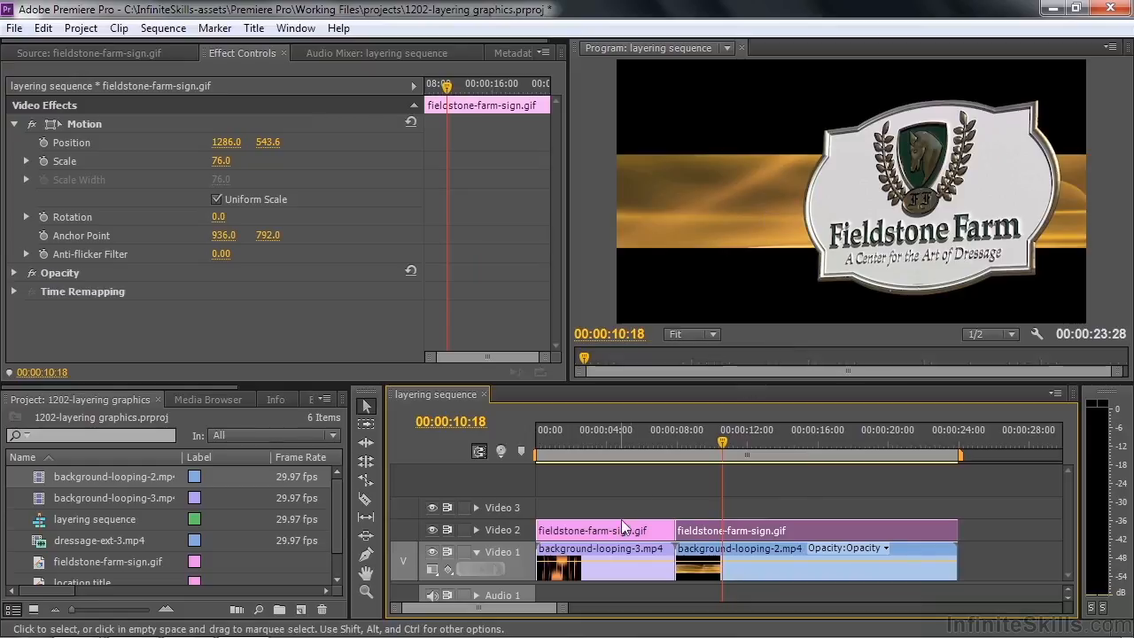
{"action": "left_click", "coordinate": [752, 567]}
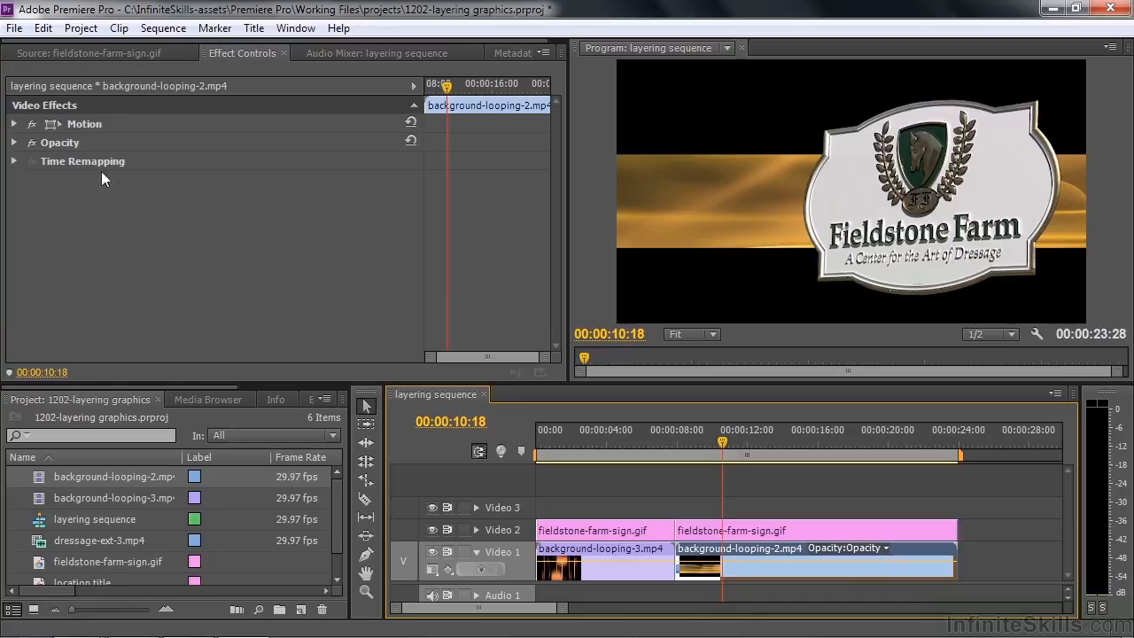
{"action": "left_click", "coordinate": [14, 124]}
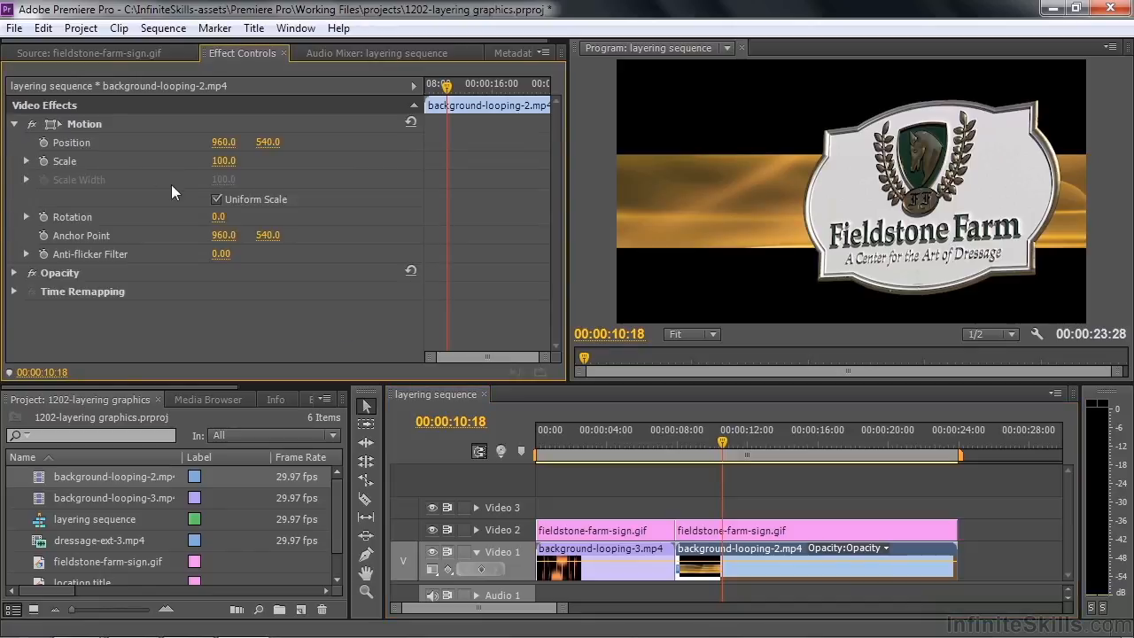
{"action": "left_click", "coordinate": [77, 124]}
{"action": "left_click_drag", "start_coordinate": [753, 123], "coordinate": [745, 159]}
{"action": "mouse_move", "coordinate": [846, 93]}
{"action": "left_mouse_down"}
{"action": "mouse_move", "coordinate": [846, 125]}
{"action": "mouse_move", "coordinate": [849, 84]}
{"action": "mouse_move", "coordinate": [846, 92]}
{"action": "left_mouse_up"}
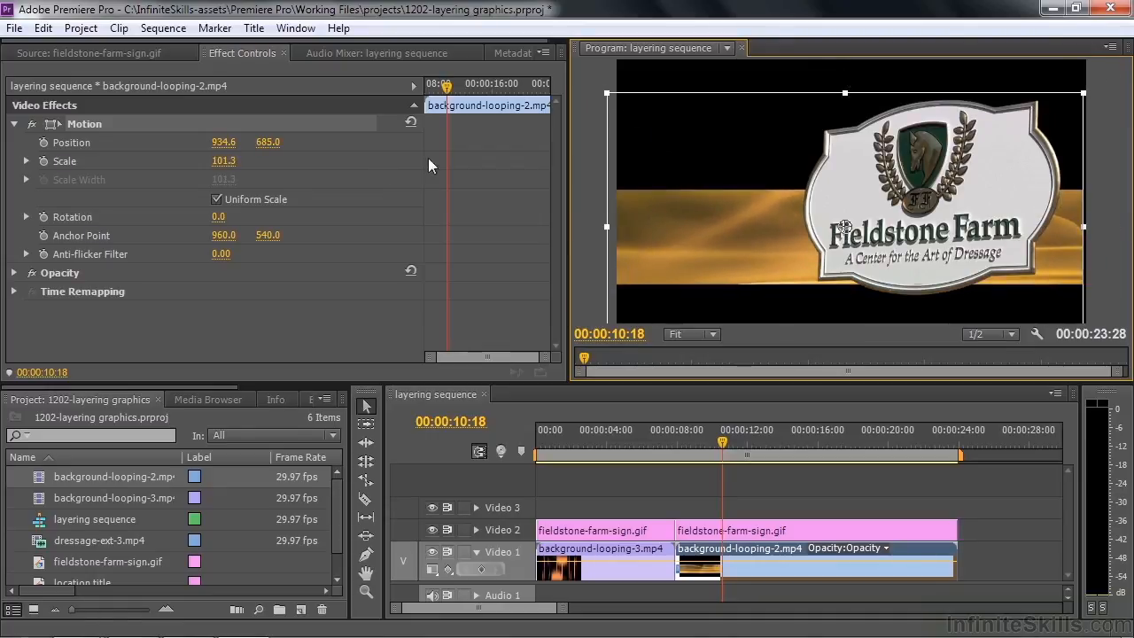
Step: Turn off Uniform Scale for background-looping-2.mp4, reduce its Scale Height to about 81.2, and lower it to about 938.3, 891.5
{"action": "left_click", "coordinate": [217, 197]}
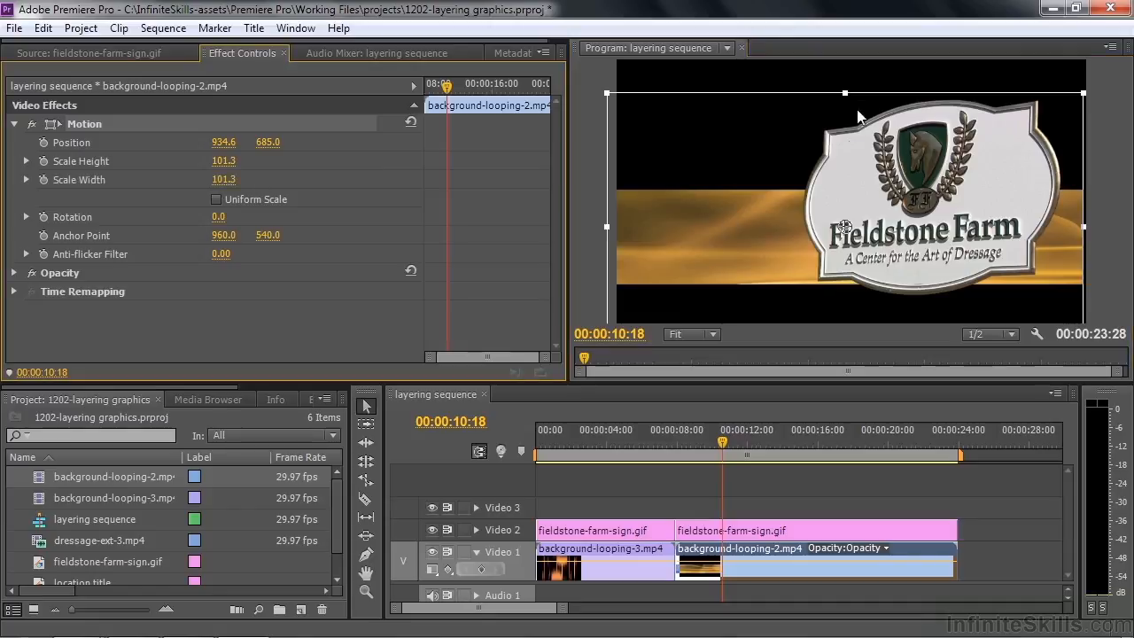
{"action": "mouse_move", "coordinate": [847, 93]}
{"action": "left_mouse_down"}
{"action": "mouse_move", "coordinate": [845, 137]}
{"action": "mouse_move", "coordinate": [850, 113]}
{"action": "left_mouse_up"}
{"action": "left_click_drag", "start_coordinate": [787, 149], "coordinate": [789, 199]}
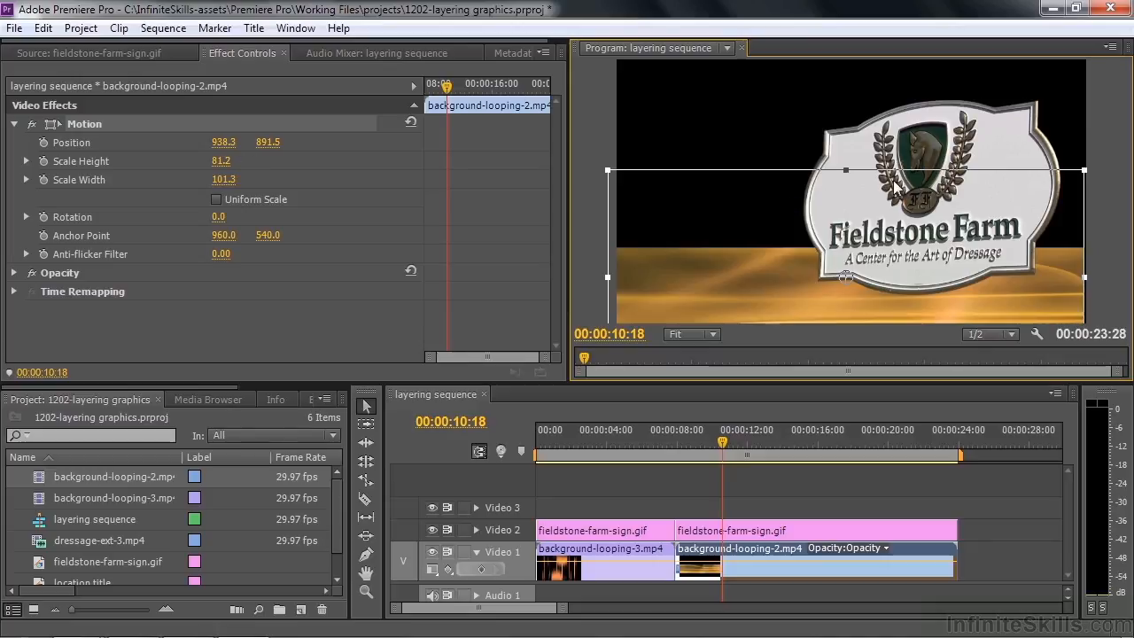
Step: Switch the selection between the farm sign and the gold background directly in the program monitor, then deselect the Motion effect
{"action": "left_click", "coordinate": [1003, 137]}
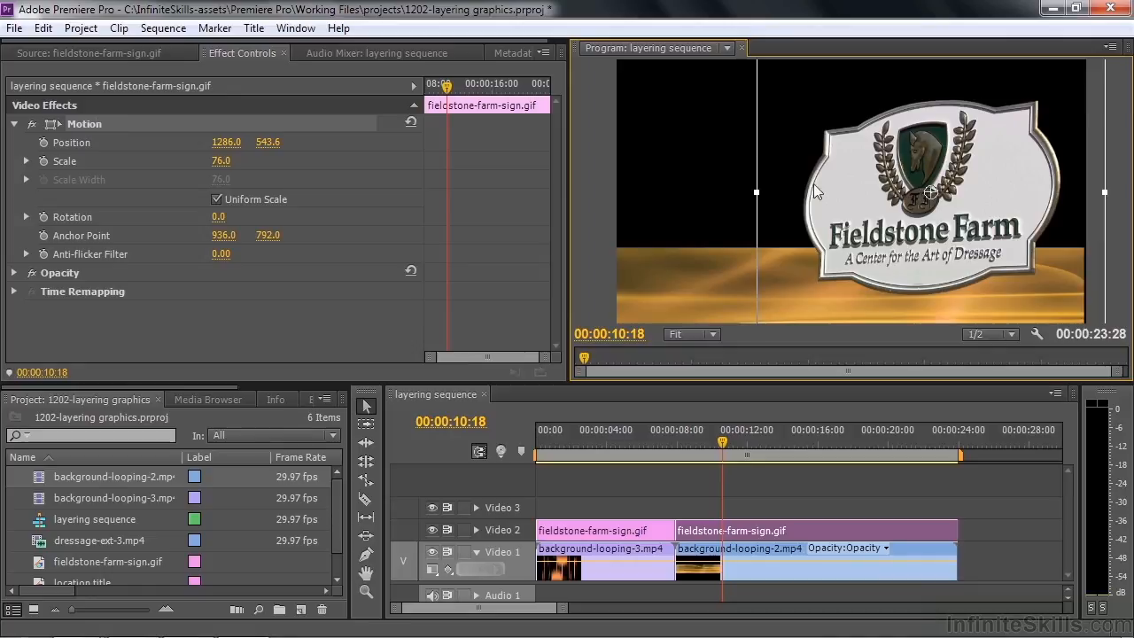
{"action": "left_click", "coordinate": [713, 275]}
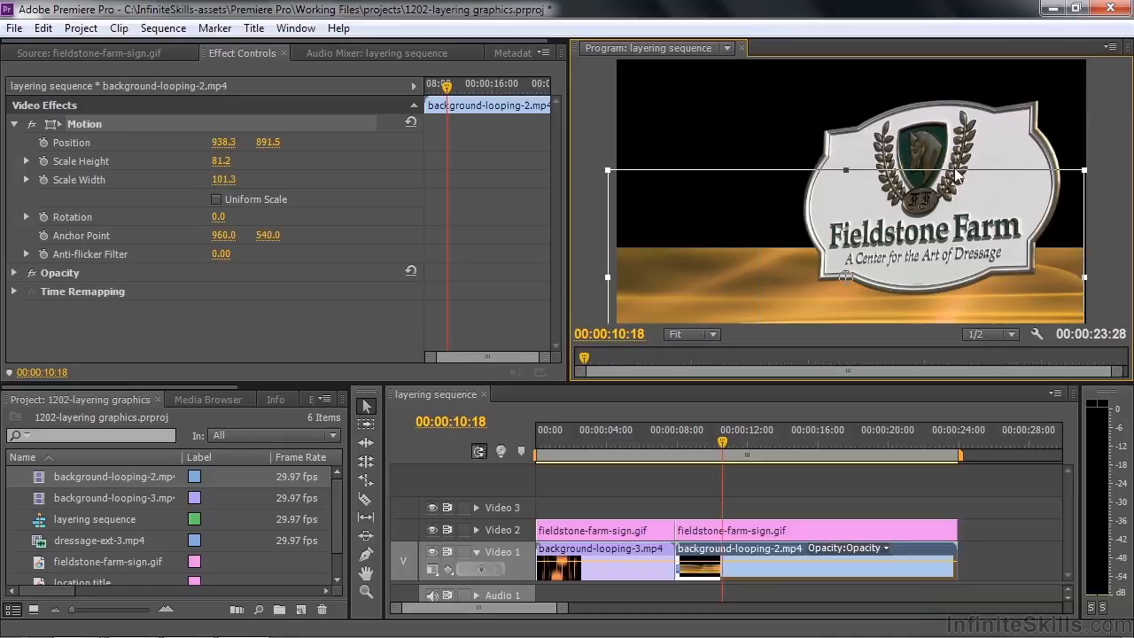
{"action": "left_click", "coordinate": [993, 140]}
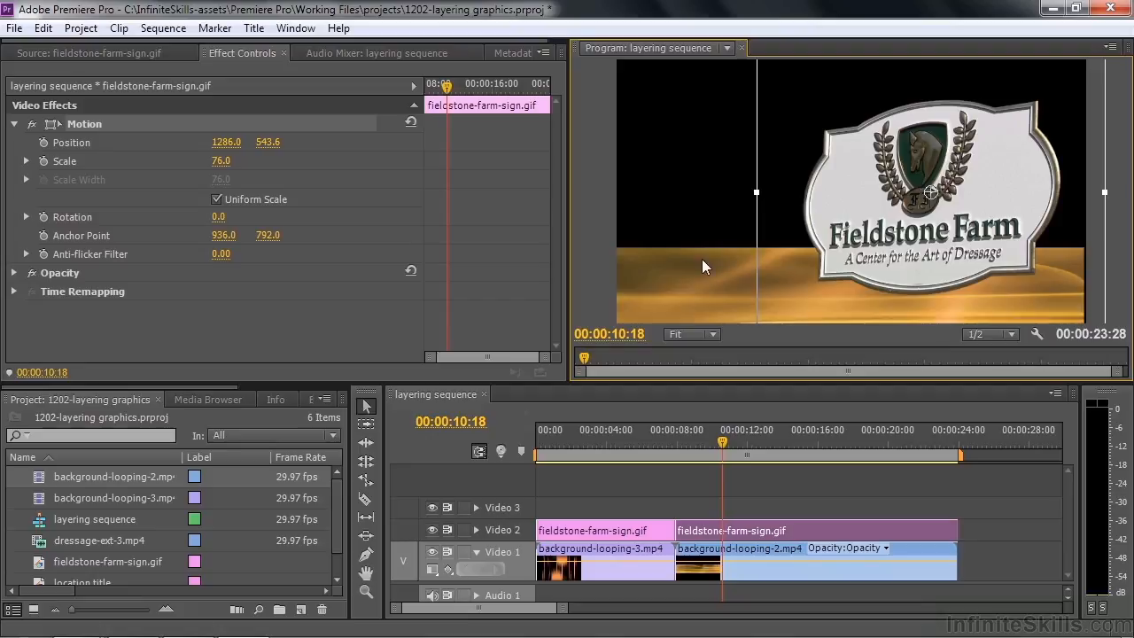
{"action": "left_click", "coordinate": [683, 263]}
{"action": "left_click", "coordinate": [991, 141]}
{"action": "left_click", "coordinate": [212, 318]}
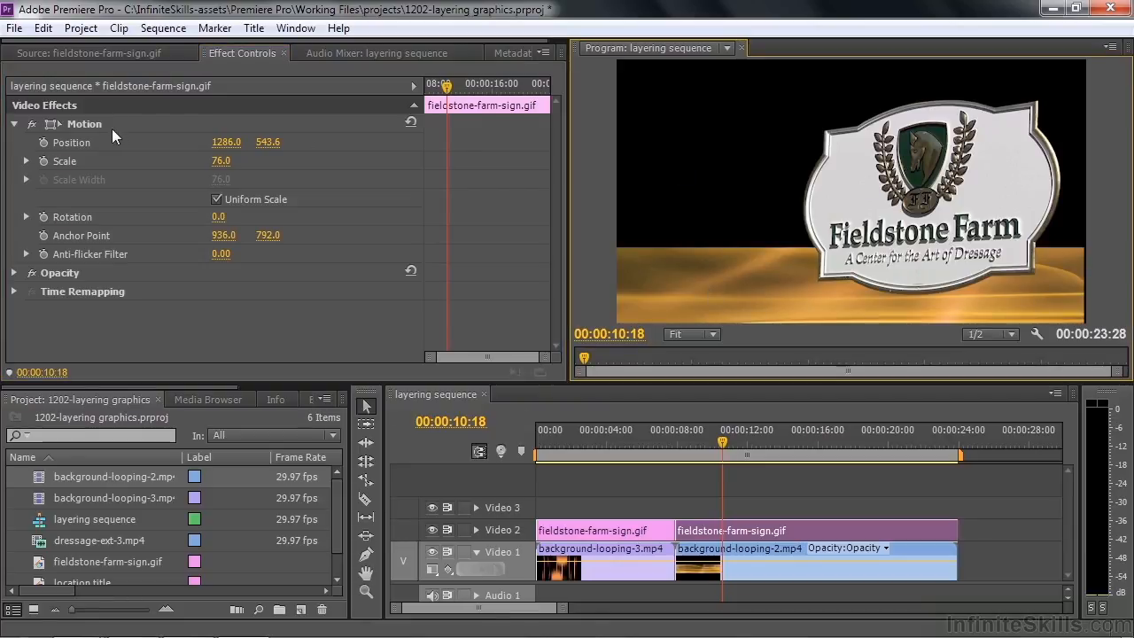
Step: Scale the second farm sign clip to about 63.7 and reposition it above the gold background, at about 1278.8, 398.7
{"action": "left_click", "coordinate": [84, 122]}
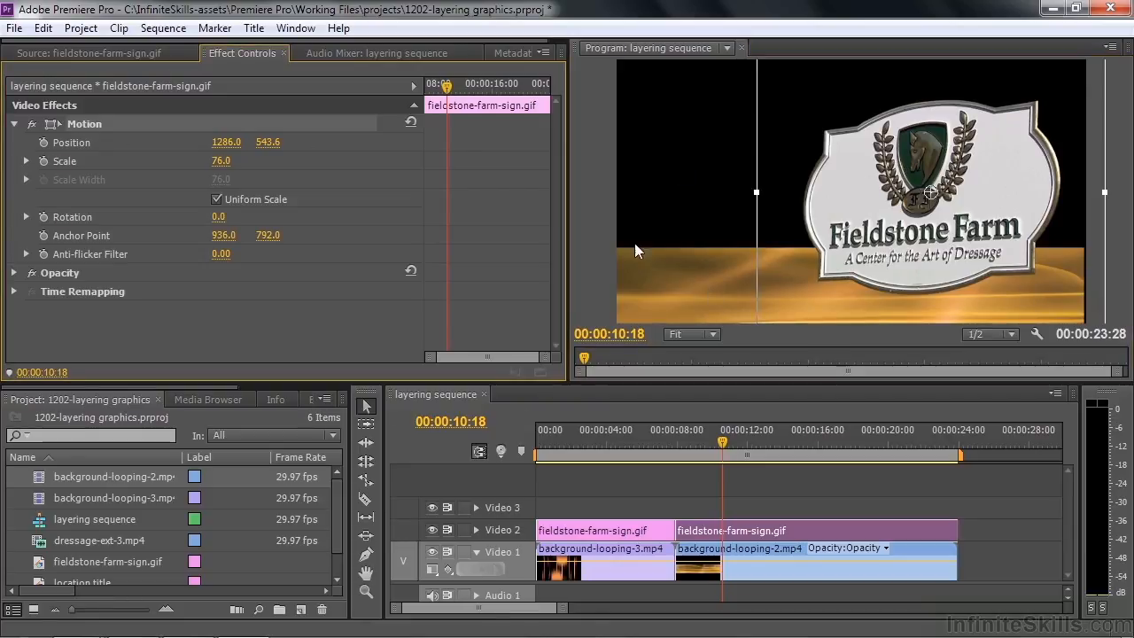
{"action": "left_click", "coordinate": [657, 268]}
{"action": "left_click", "coordinate": [982, 164]}
{"action": "left_click_drag", "start_coordinate": [982, 165], "coordinate": [993, 134]}
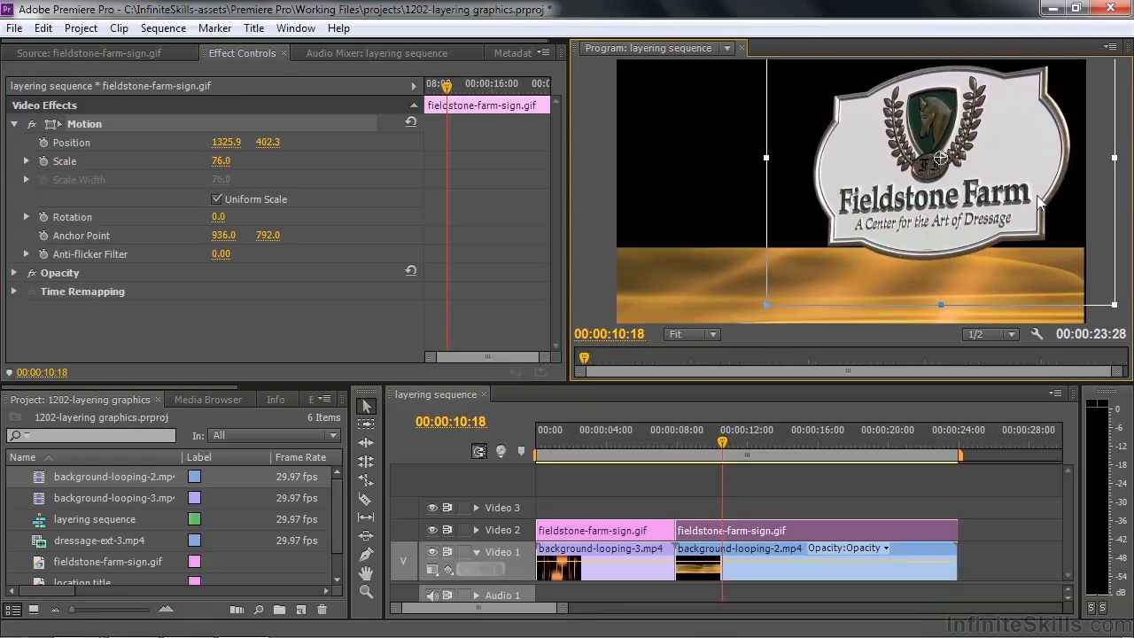
{"action": "left_click_drag", "start_coordinate": [1106, 298], "coordinate": [1083, 281]}
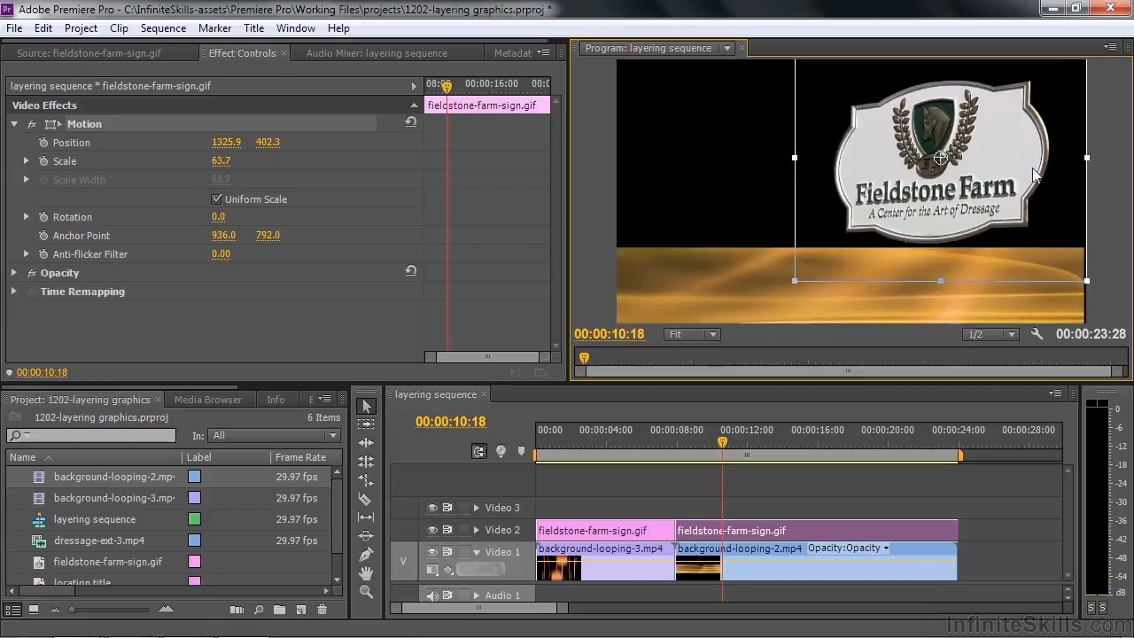
{"action": "left_click_drag", "start_coordinate": [1006, 159], "coordinate": [999, 157]}
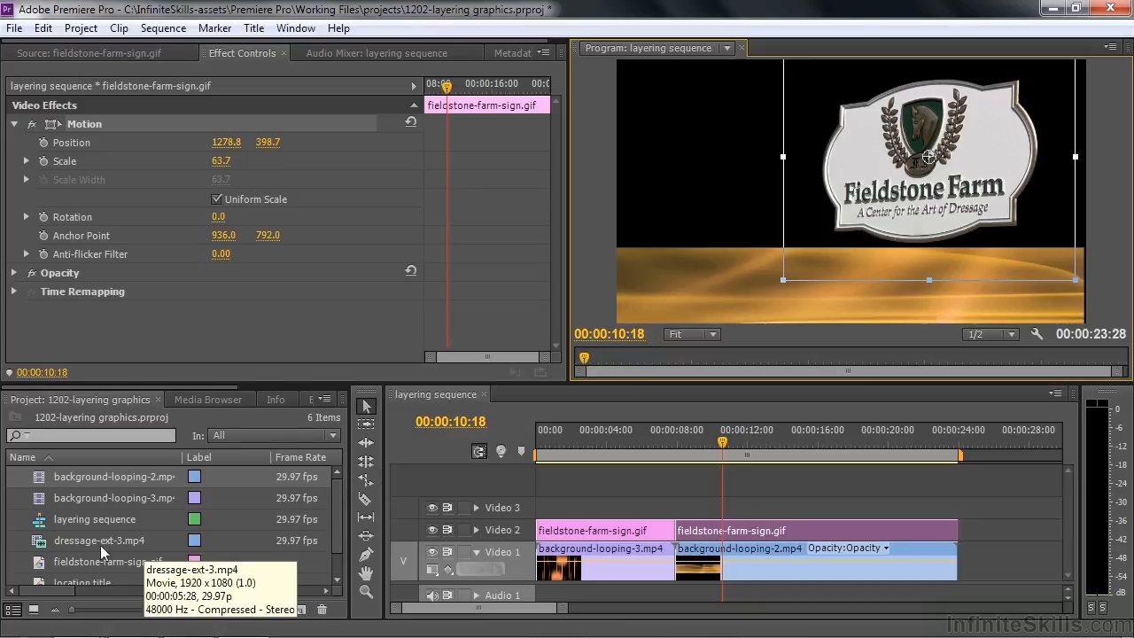
Step: Preview dressage-ext-3.mp4 in the source monitor, place it on Video 3 at the start of the second background, and scrub through it
{"action": "double_click", "coordinate": [42, 548]}
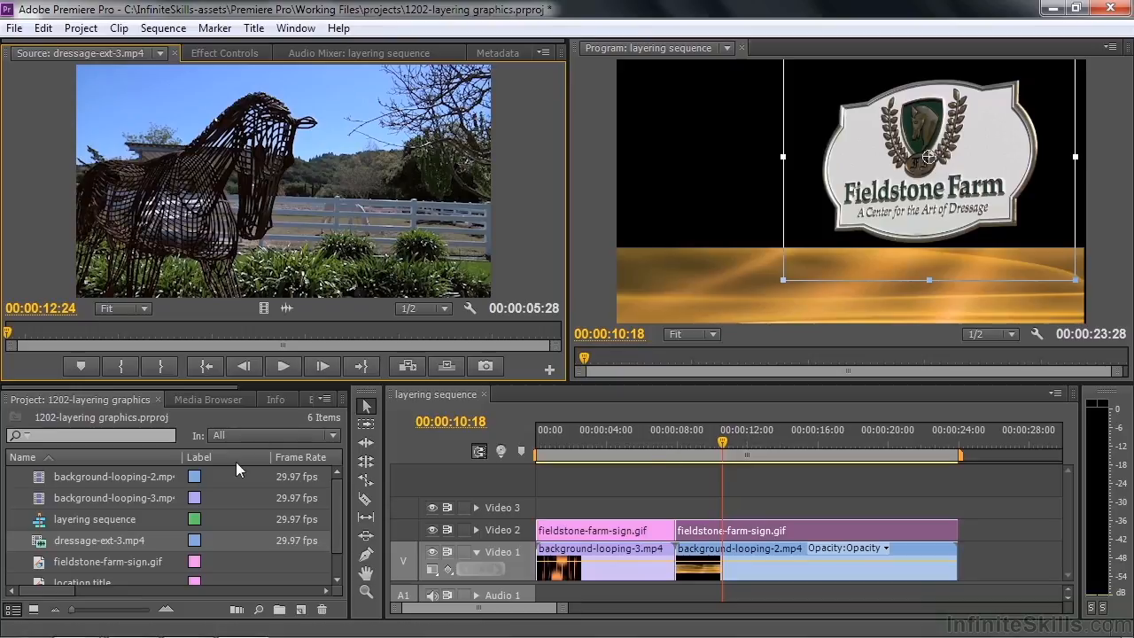
{"action": "left_click_drag", "start_coordinate": [51, 549], "coordinate": [677, 512]}
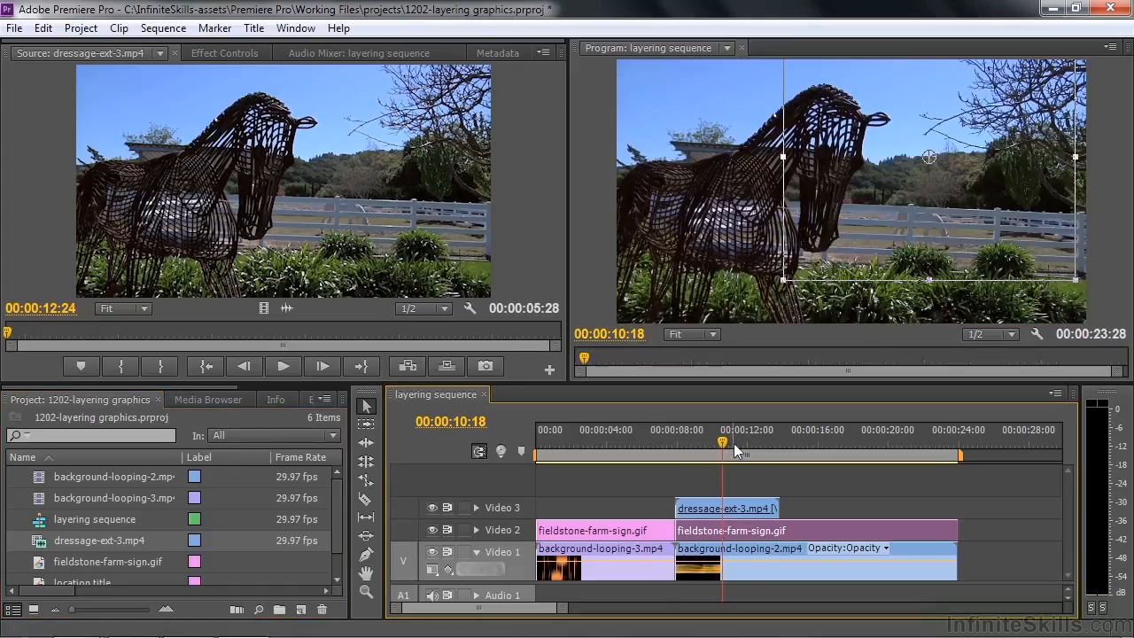
{"action": "mouse_move", "coordinate": [724, 448]}
{"action": "left_mouse_down"}
{"action": "mouse_move", "coordinate": [710, 449]}
{"action": "mouse_move", "coordinate": [739, 459]}
{"action": "mouse_move", "coordinate": [717, 464]}
{"action": "left_mouse_up"}
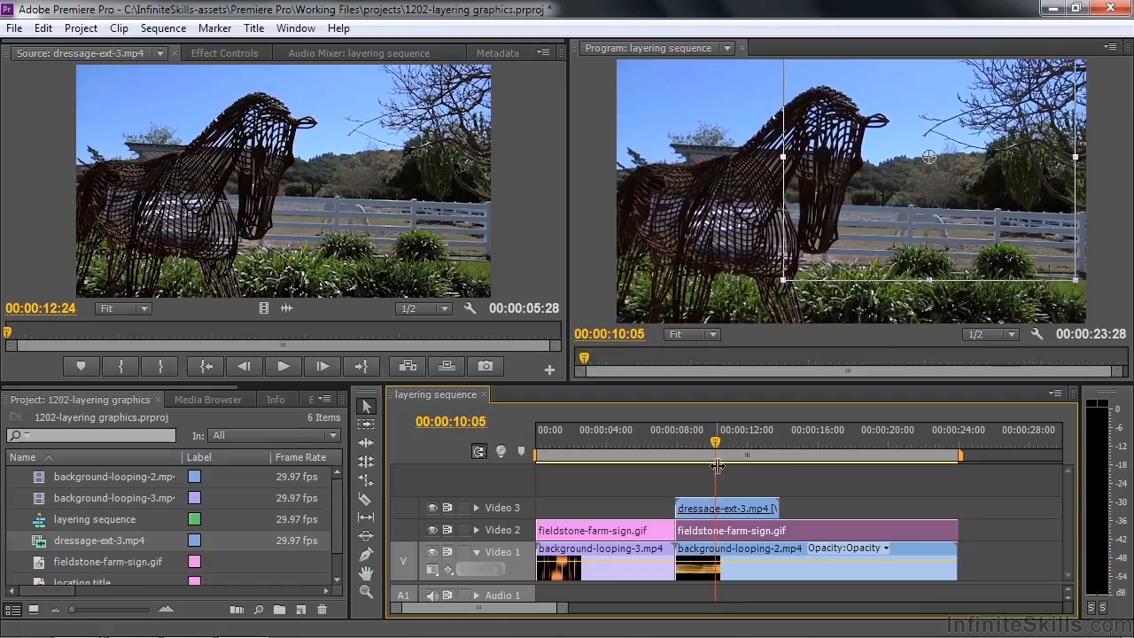
{"action": "left_click", "coordinate": [743, 508]}
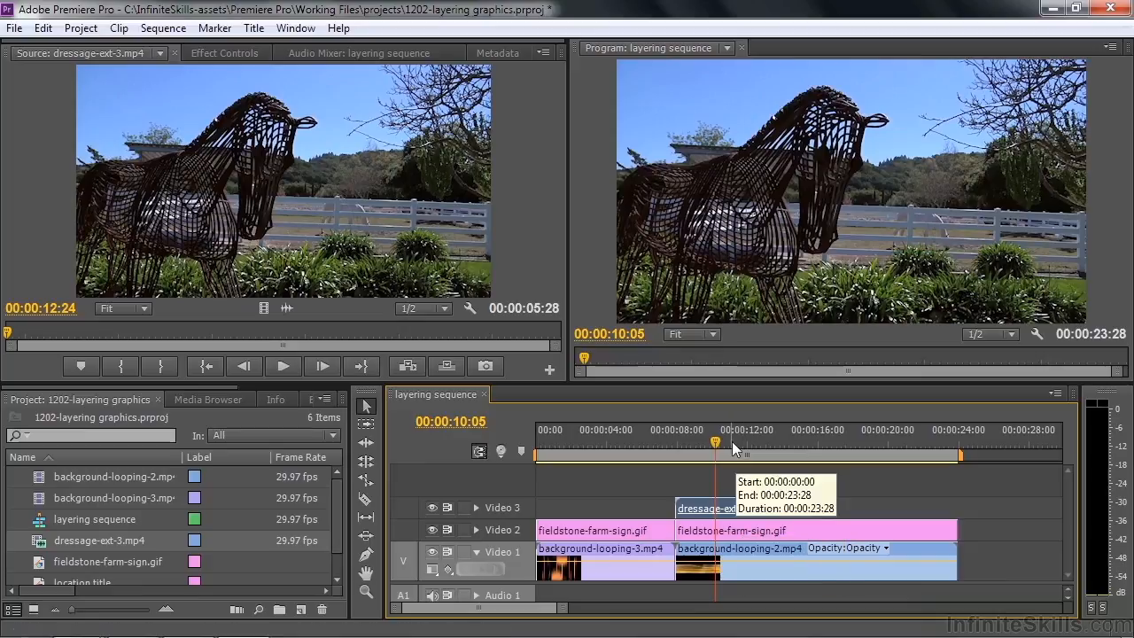
{"action": "left_click_drag", "start_coordinate": [719, 439], "coordinate": [698, 462]}
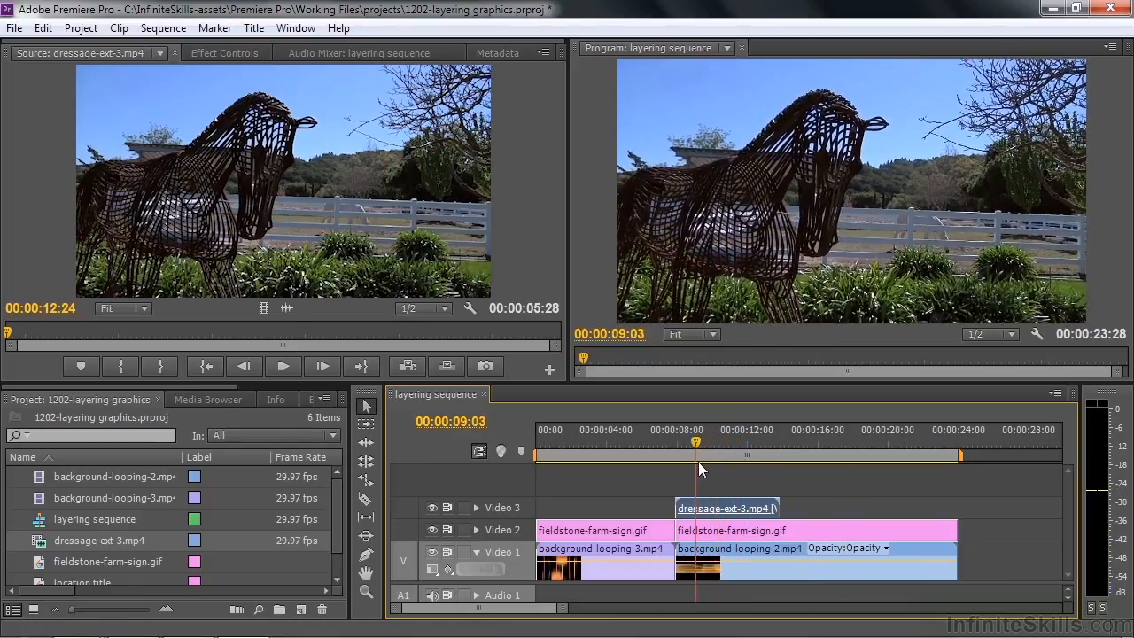
Step: Apply a frame hold on the In Point to dressage-ext-3.mp4 on Video 3, then scrub to check the still image
{"action": "right_click", "coordinate": [706, 507]}
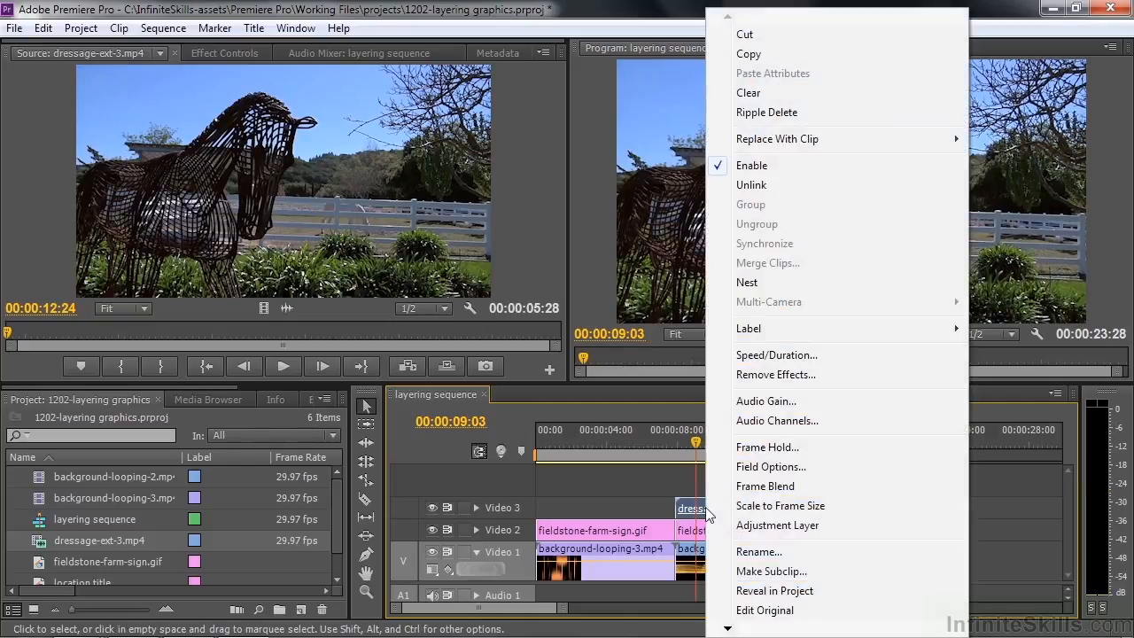
{"action": "left_click", "coordinate": [804, 449]}
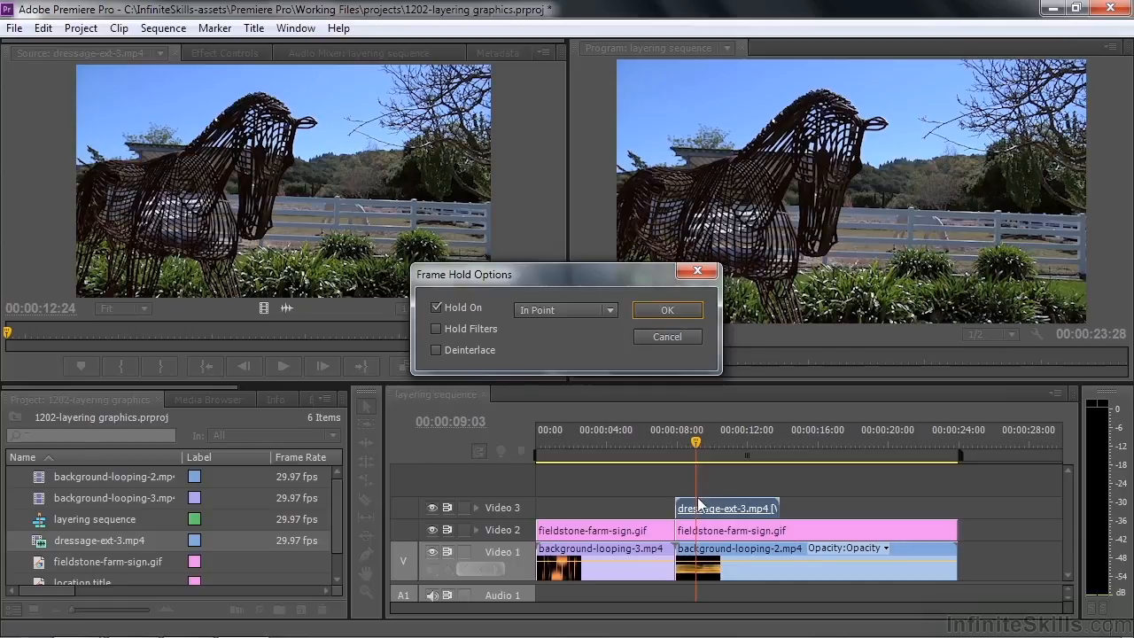
{"action": "left_click", "coordinate": [659, 309]}
{"action": "mouse_move", "coordinate": [706, 450]}
{"action": "left_mouse_down"}
{"action": "mouse_move", "coordinate": [683, 451]}
{"action": "mouse_move", "coordinate": [766, 459]}
{"action": "mouse_move", "coordinate": [707, 456]}
{"action": "left_mouse_up"}
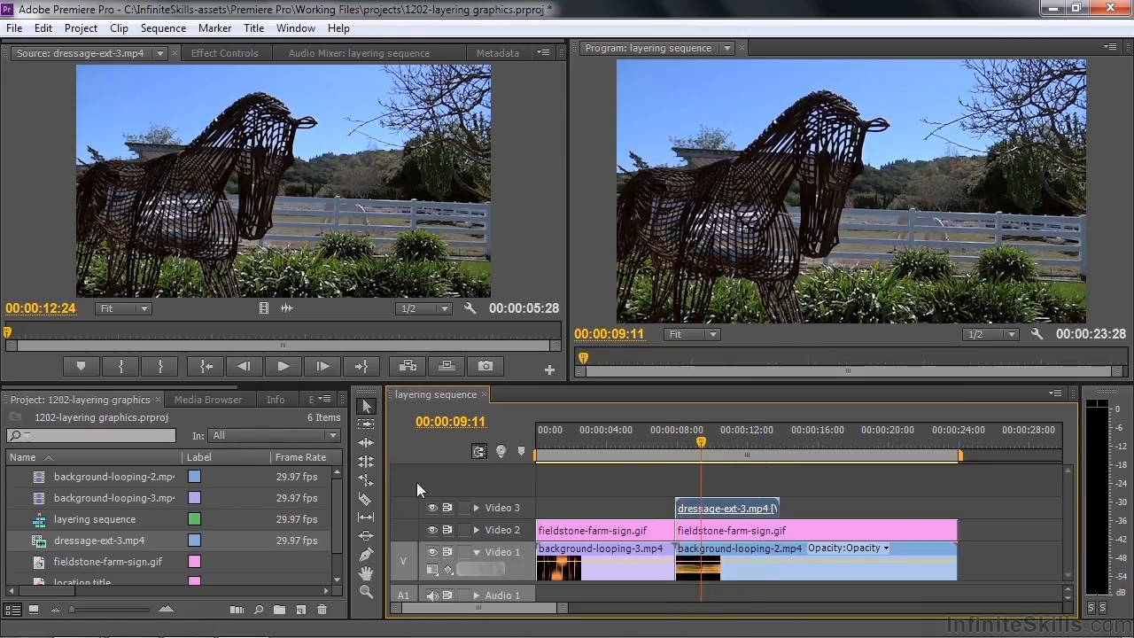
Step: Rate-stretch dressage-ext-3.mp4 so it ends with the second background clip, and scrub through the stretched clip
{"action": "left_click", "coordinate": [369, 481]}
{"action": "left_click_drag", "start_coordinate": [779, 508], "coordinate": [957, 510]}
{"action": "left_click", "coordinate": [708, 444]}
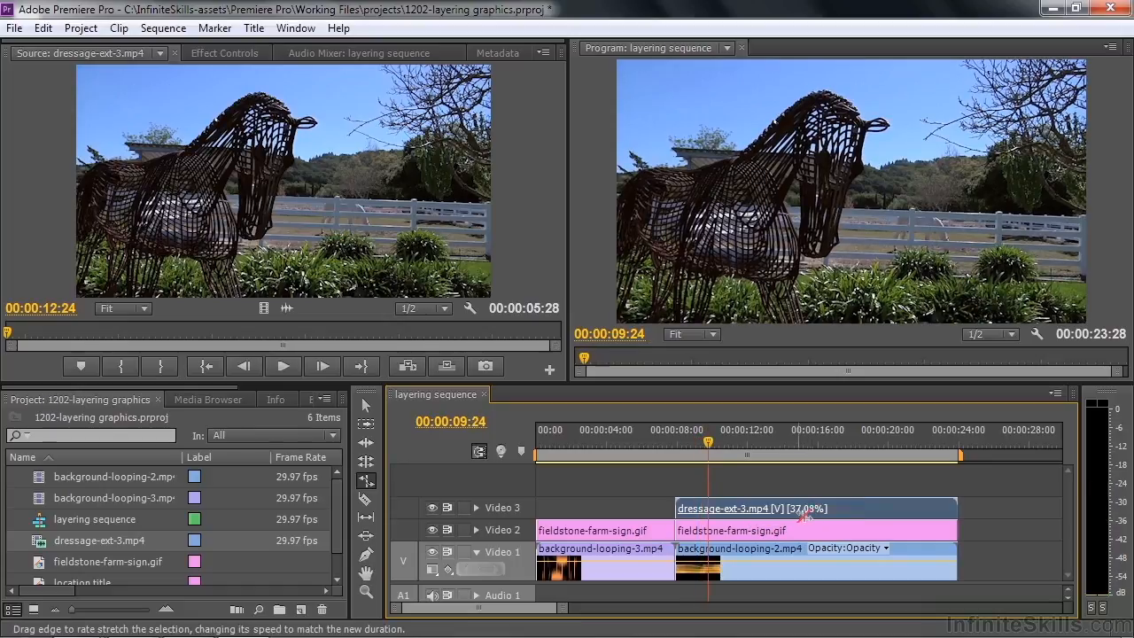
{"action": "left_click_drag", "start_coordinate": [708, 452], "coordinate": [718, 481]}
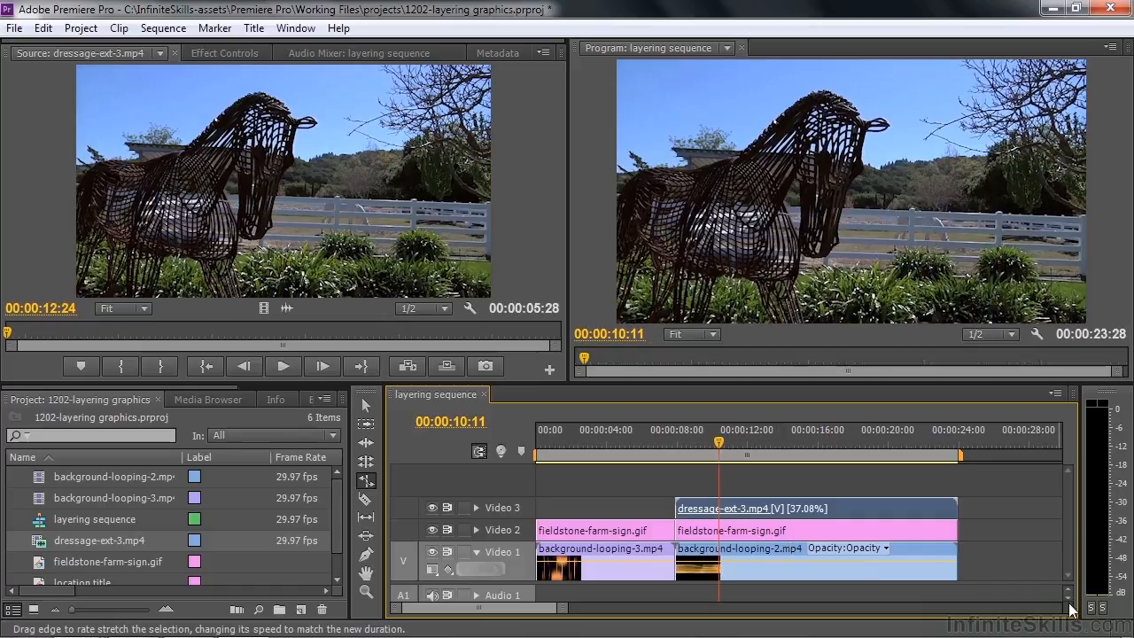
Step: Select only the audio portion of dressage-ext-3.mp4 on Audio 3, independently of its linked video, and bring the video tracks back into view
{"action": "left_click_drag", "start_coordinate": [1070, 582], "coordinate": [1067, 512]}
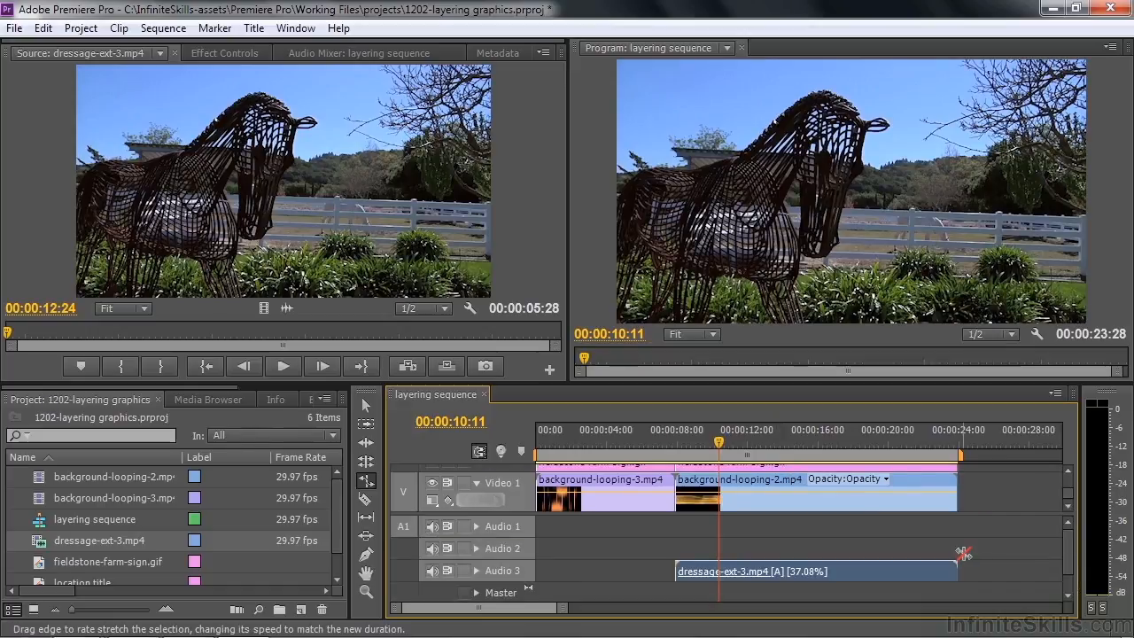
{"action": "left_click", "coordinate": [361, 403]}
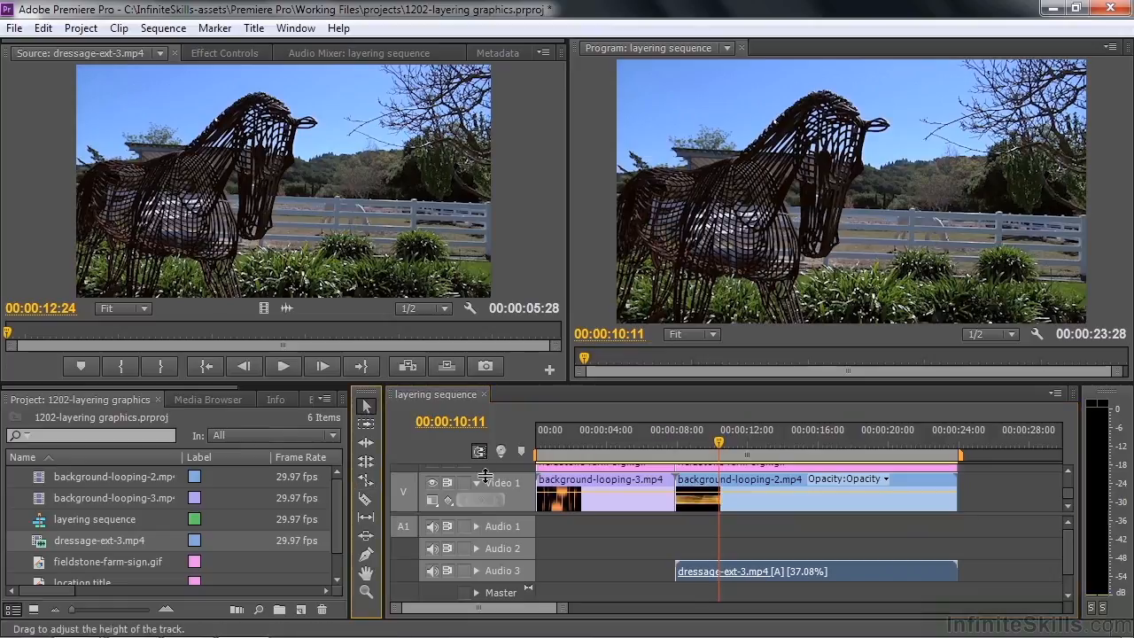
{"action": "left_click", "coordinate": [860, 571]}
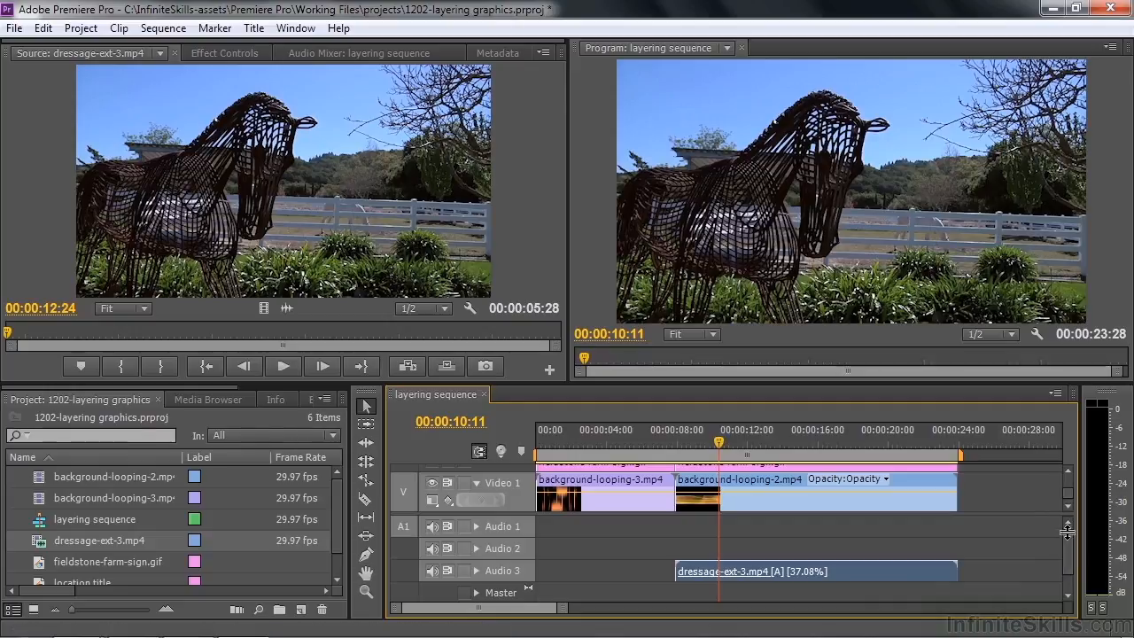
{"action": "left_click_drag", "start_coordinate": [1066, 514], "coordinate": [1066, 527]}
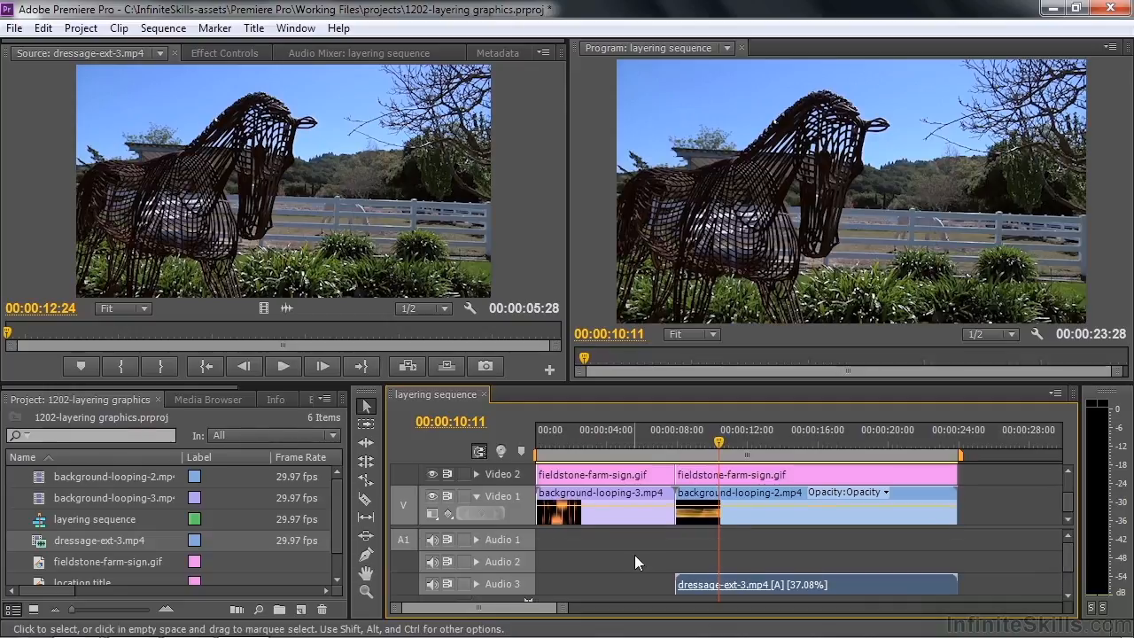
{"action": "left_click", "coordinate": [881, 585]}
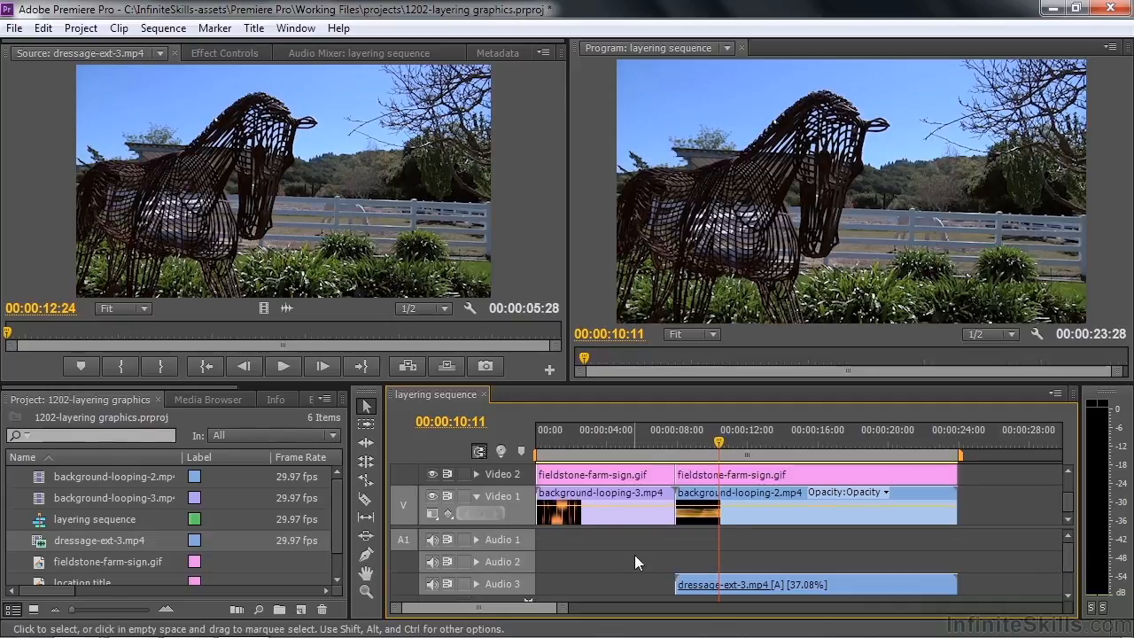
{"action": "left_click", "coordinate": [885, 581], "text": "alt"}
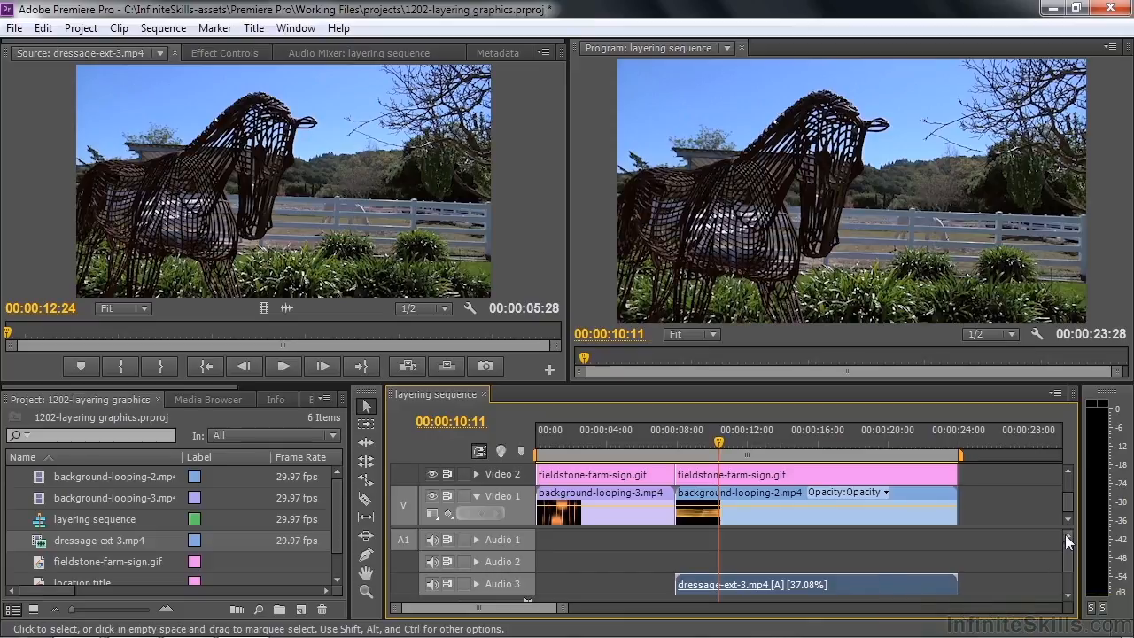
{"action": "left_click_drag", "start_coordinate": [1067, 528], "coordinate": [1067, 568]}
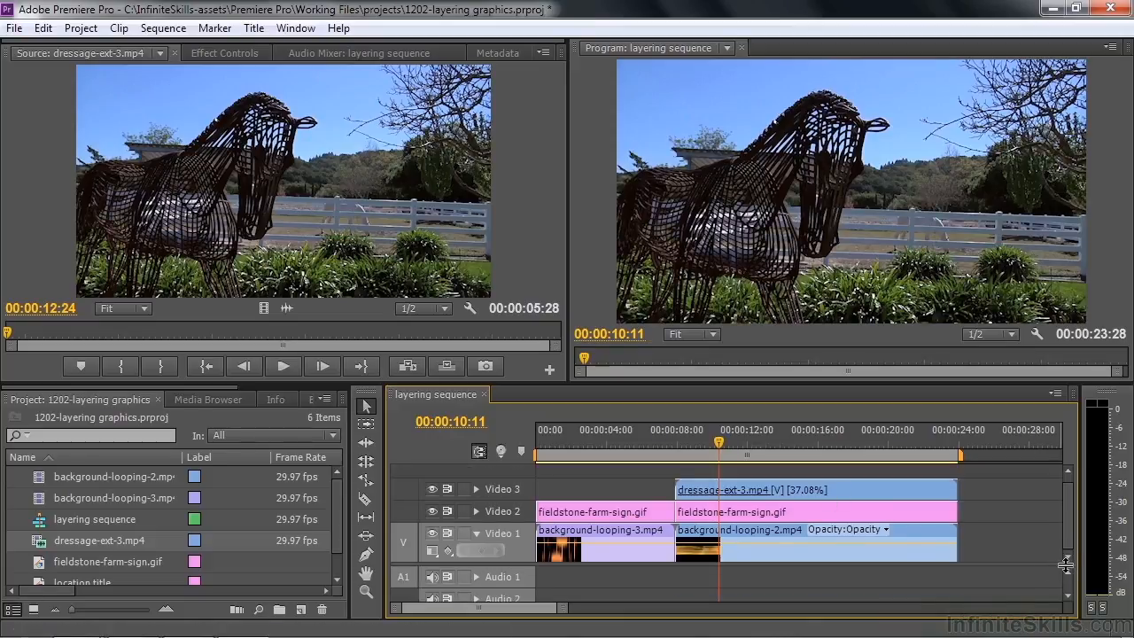